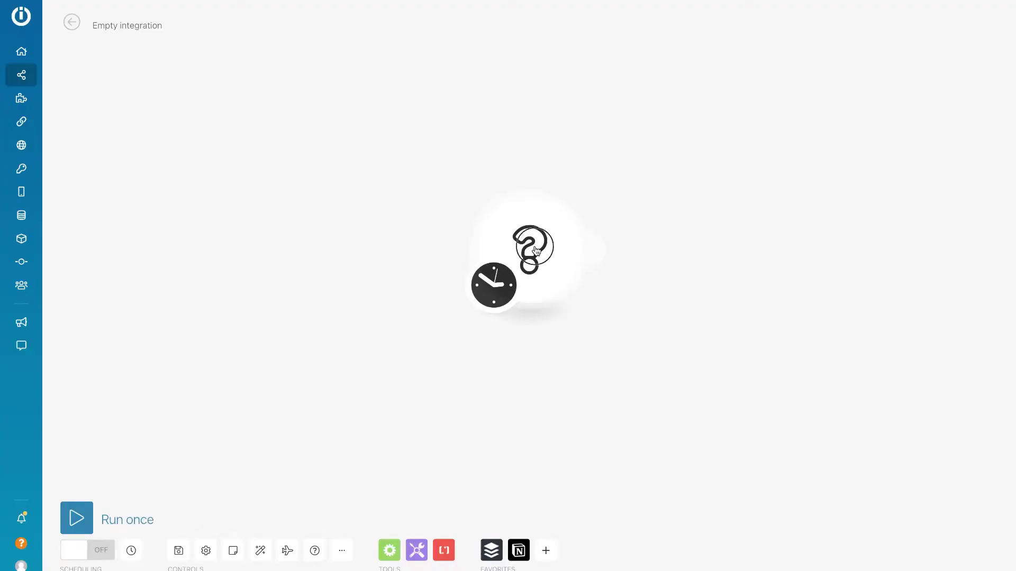
Add a Notion Watch Database Items trigger on Social Planner, by updated time, limit 2.
left_click(535, 250)
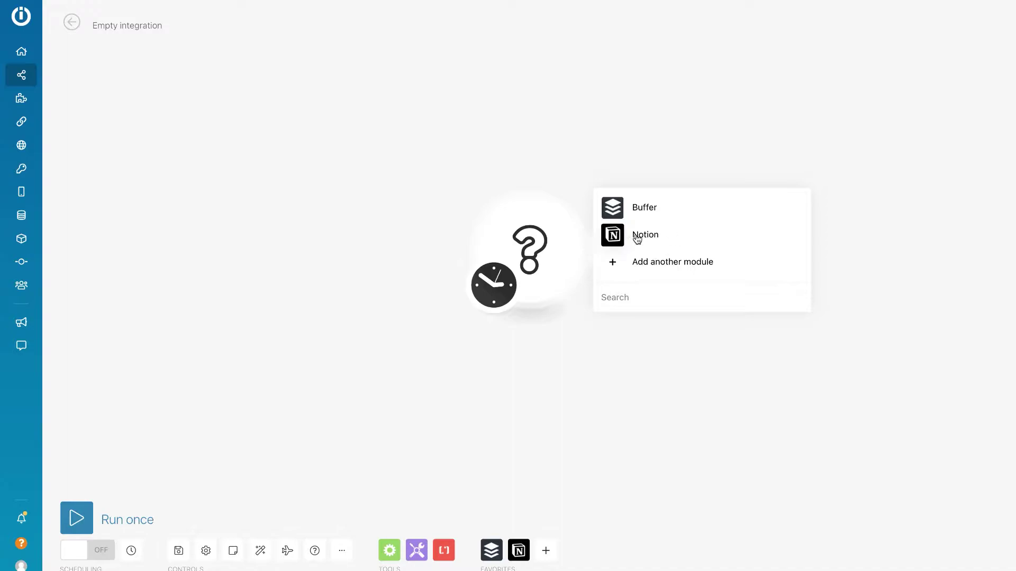
left_click(665, 237)
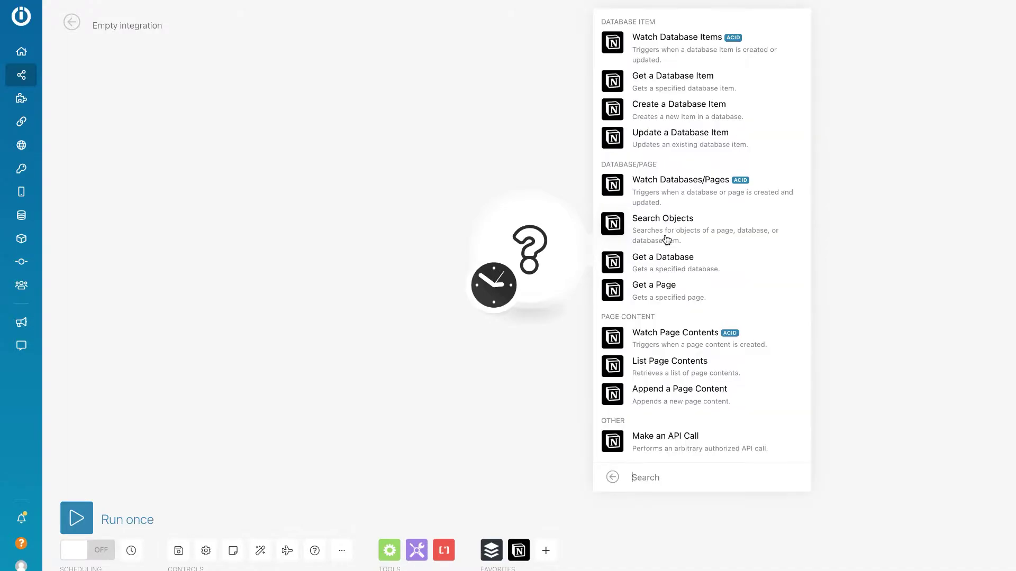
left_click(682, 48)
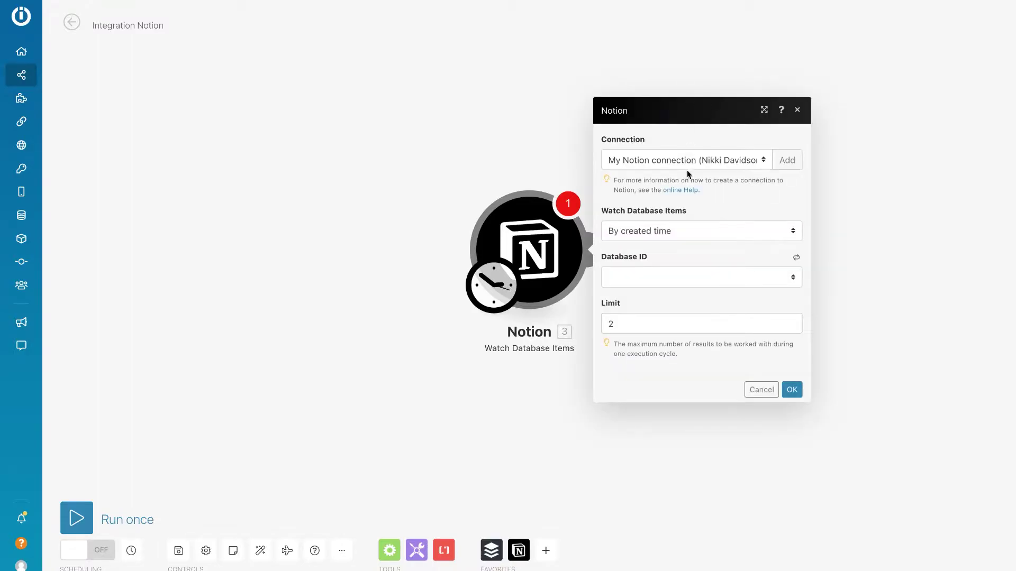
left_click(733, 237)
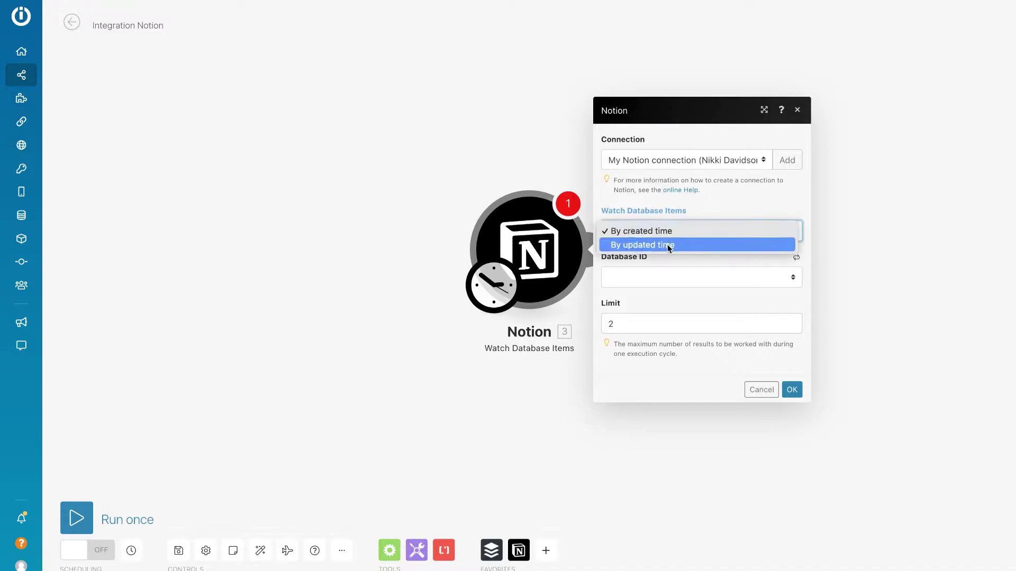
left_click(715, 246)
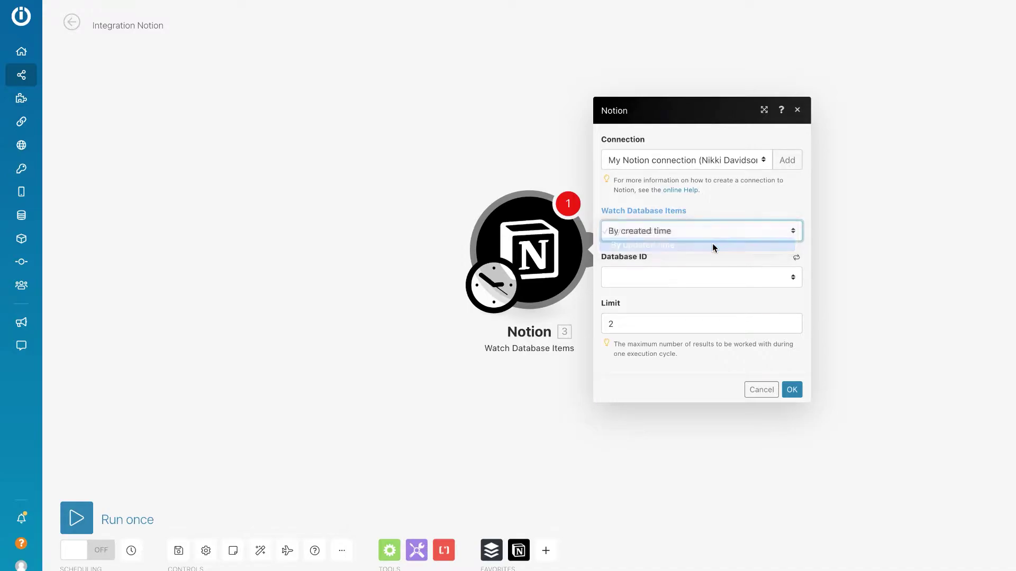
left_click(710, 280)
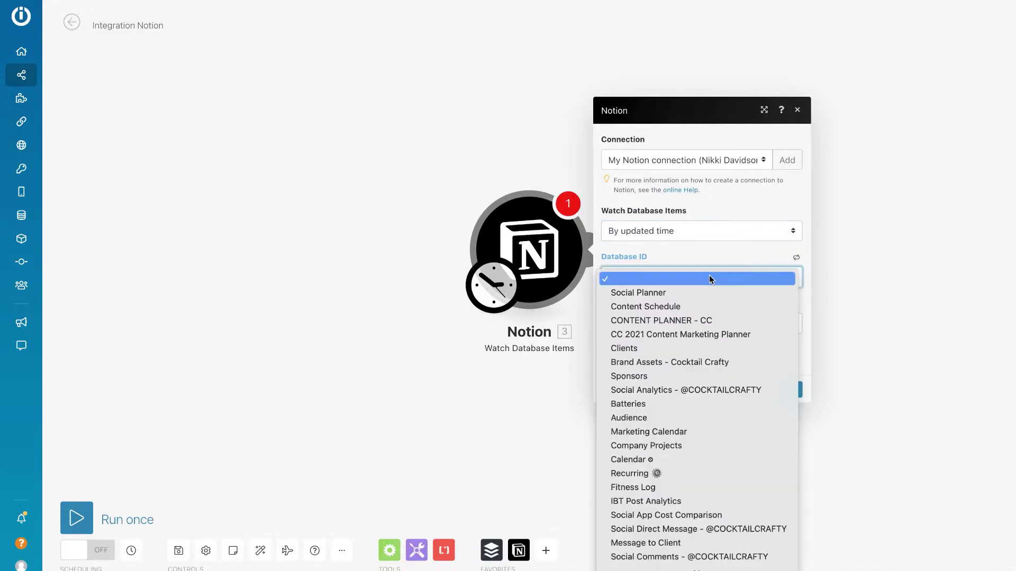
left_click(662, 292)
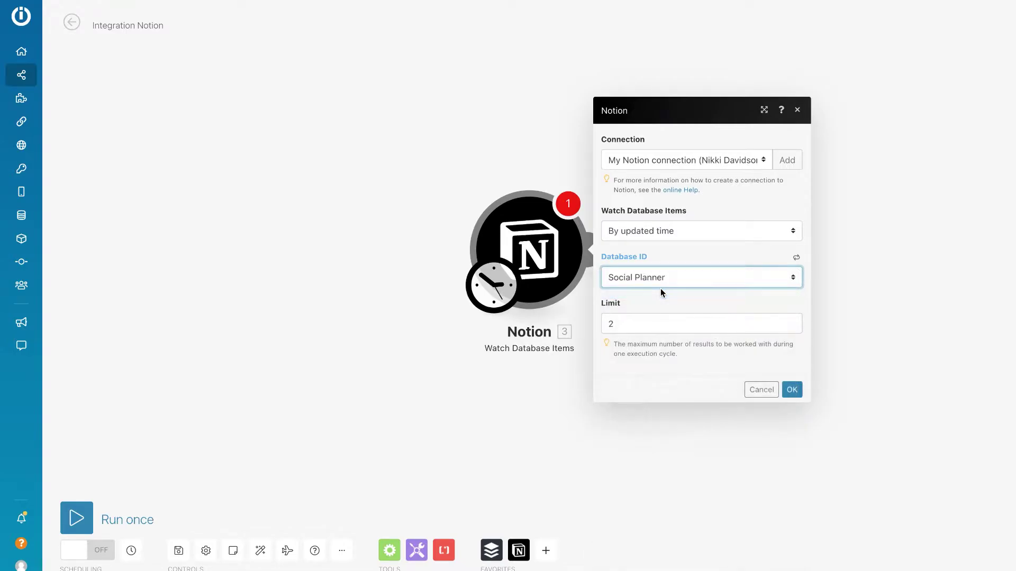
left_click(630, 326)
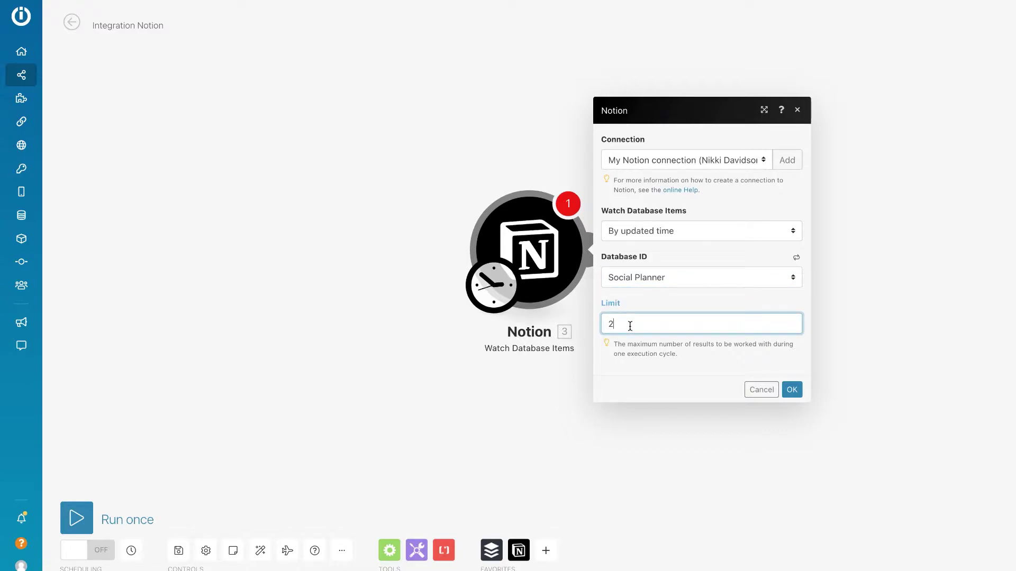
key("Return")
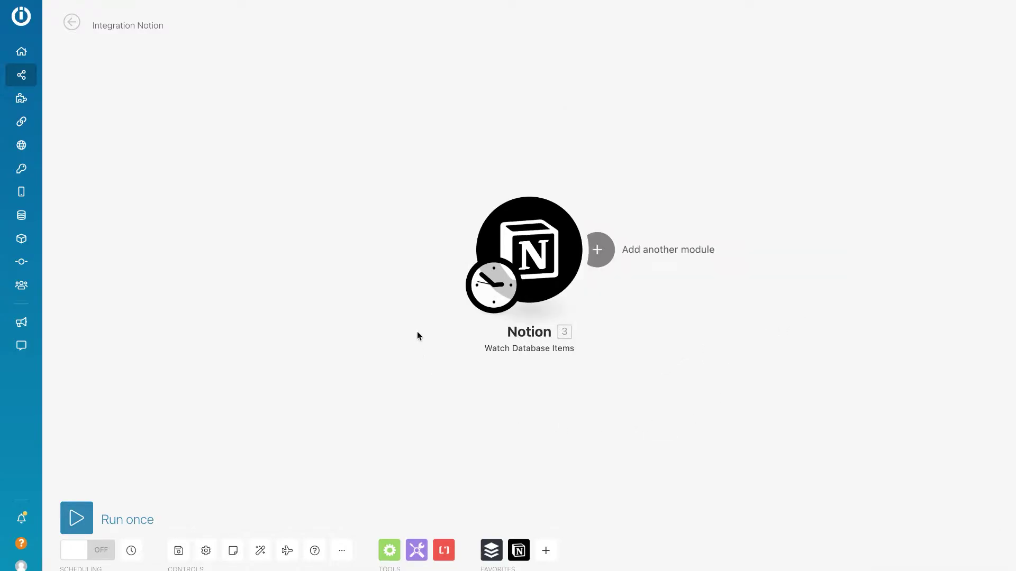
Keep the Notion trigger's schedule running at regular intervals of 15 minutes.
left_click(496, 295)
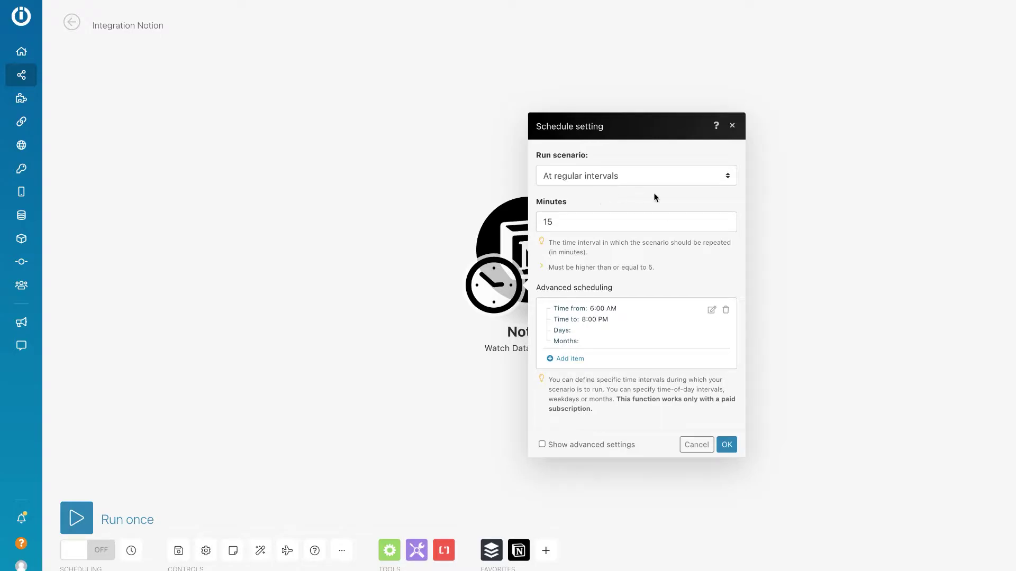
left_click(637, 181)
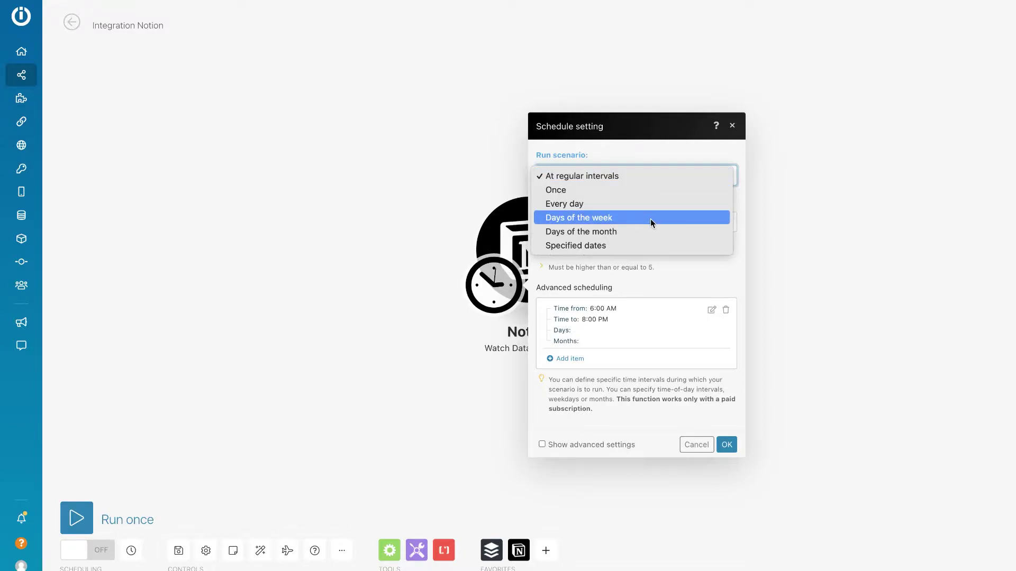
left_click(690, 277)
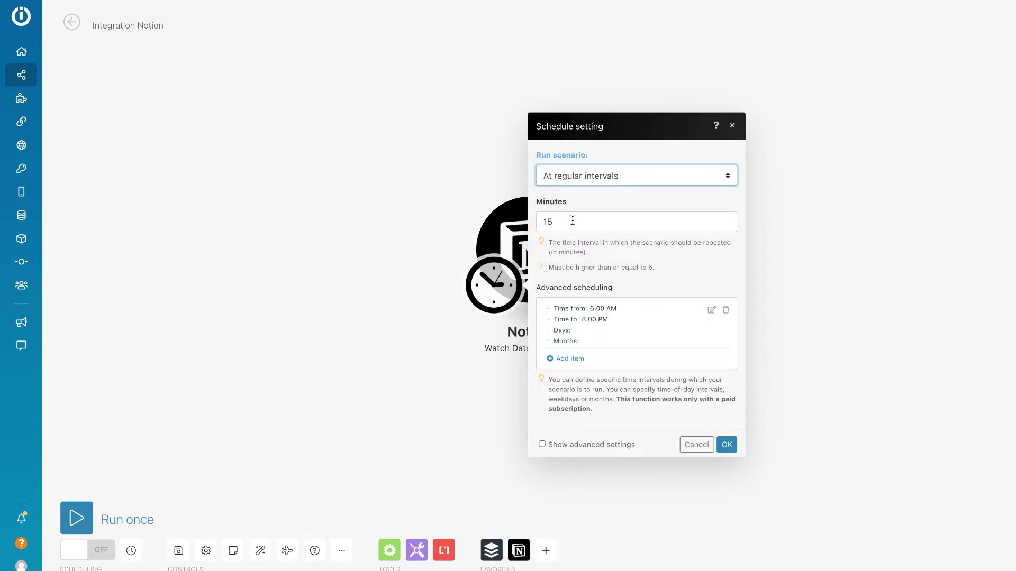
left_click(572, 221)
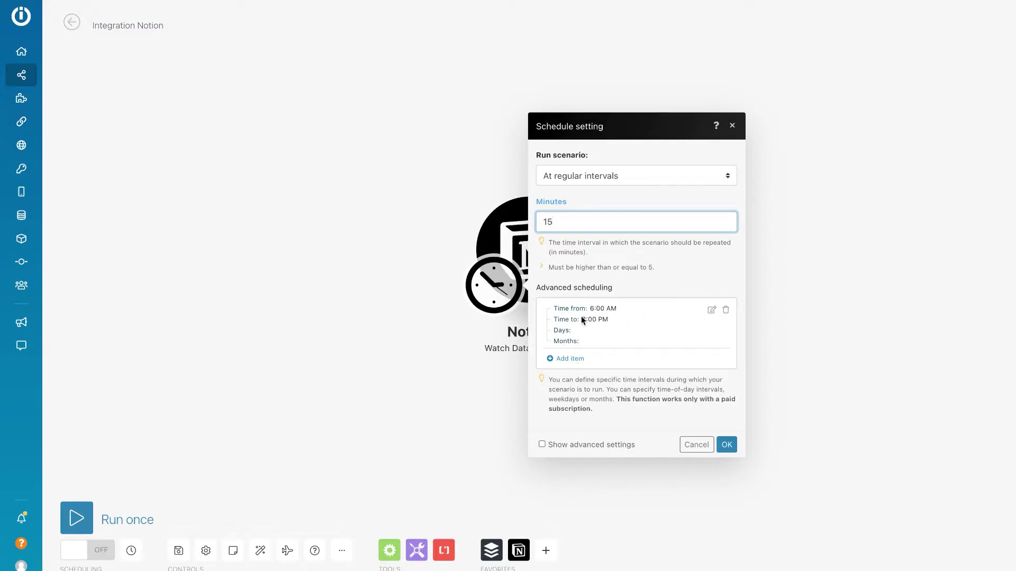
Save the 6:00 AM–8:00 PM advanced scheduling window and close the schedule settings.
left_click(712, 311)
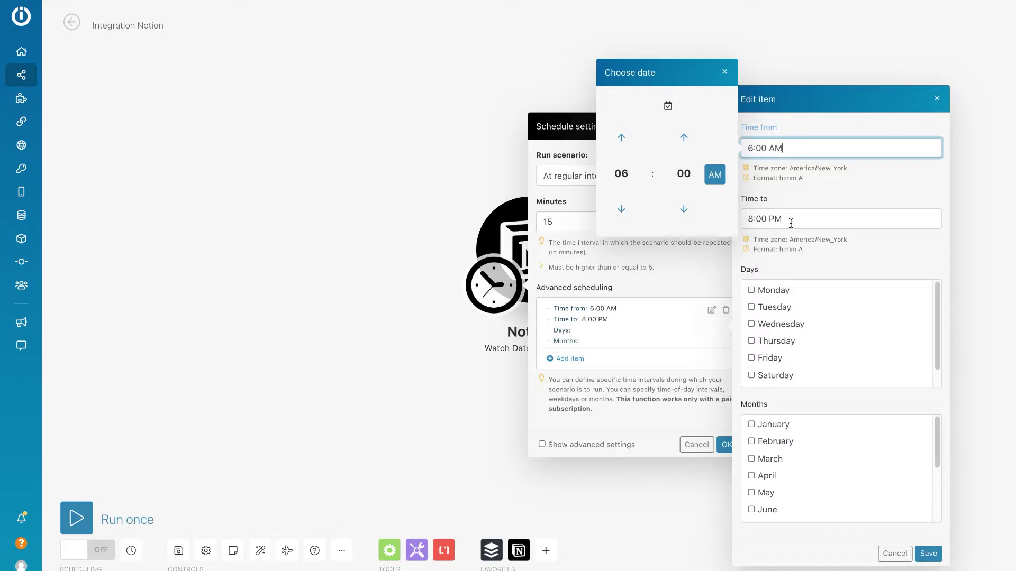
left_click(869, 244)
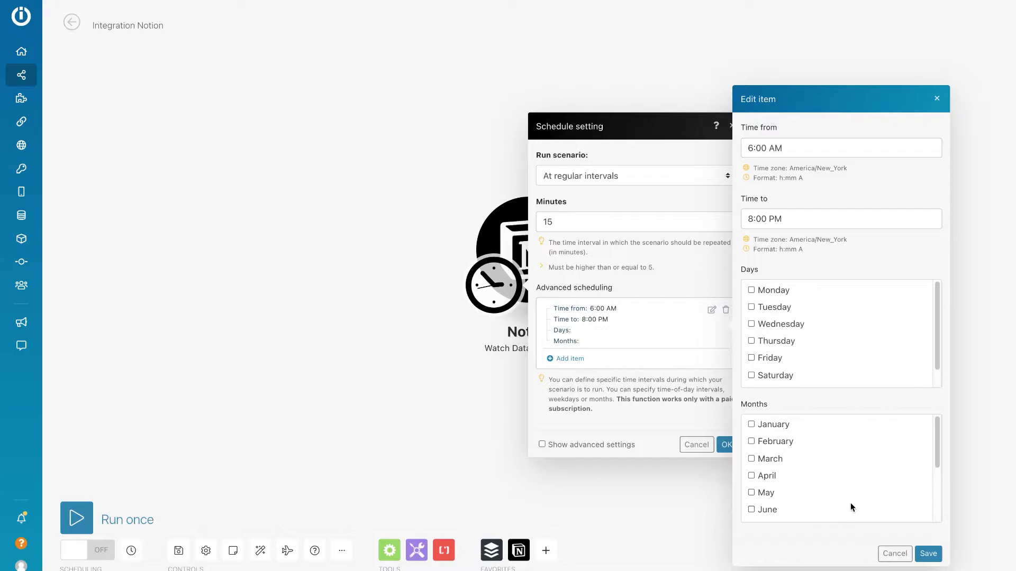
left_click(928, 556)
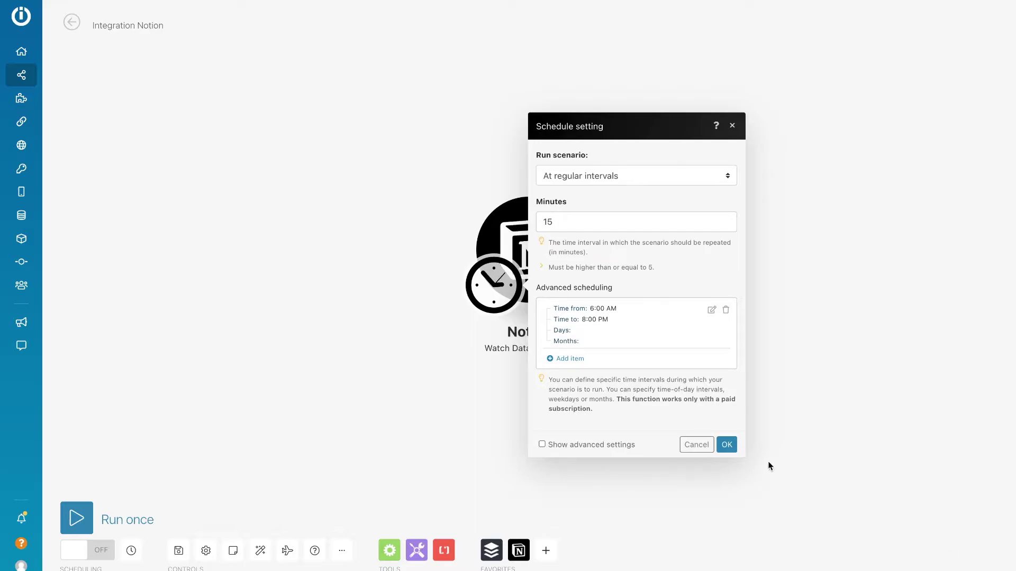
left_click(727, 445)
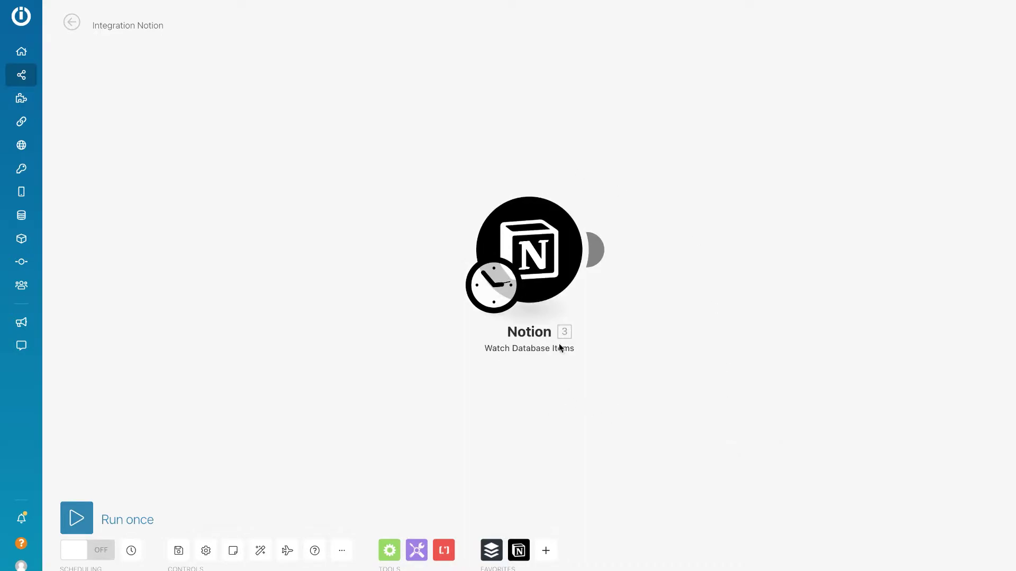
Run the scenario once so the Notion trigger returns 1 bundle successfully.
left_click(77, 518)
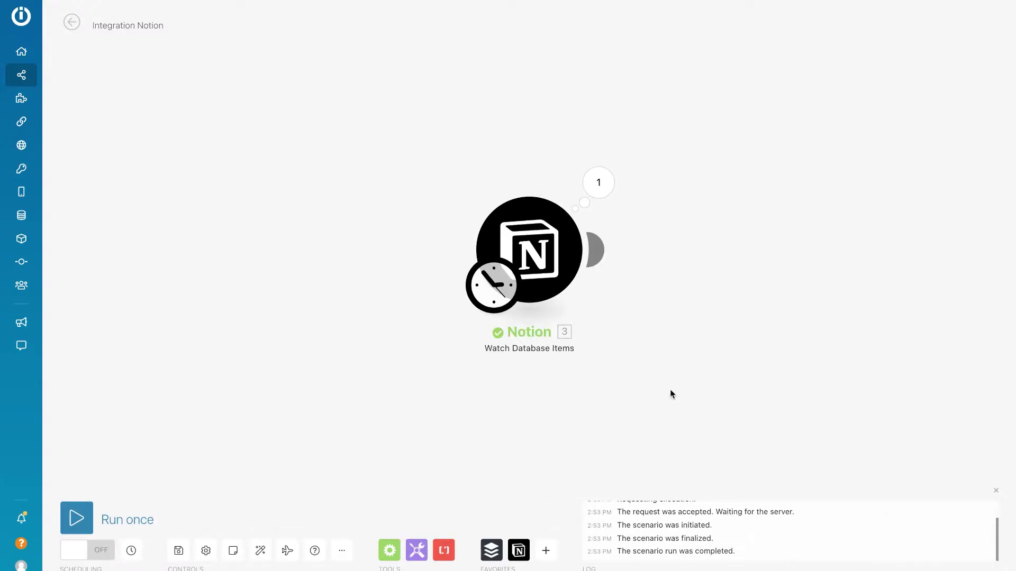
Add a Buffer 'Create a status update' module after the Notion trigger.
left_click(598, 251)
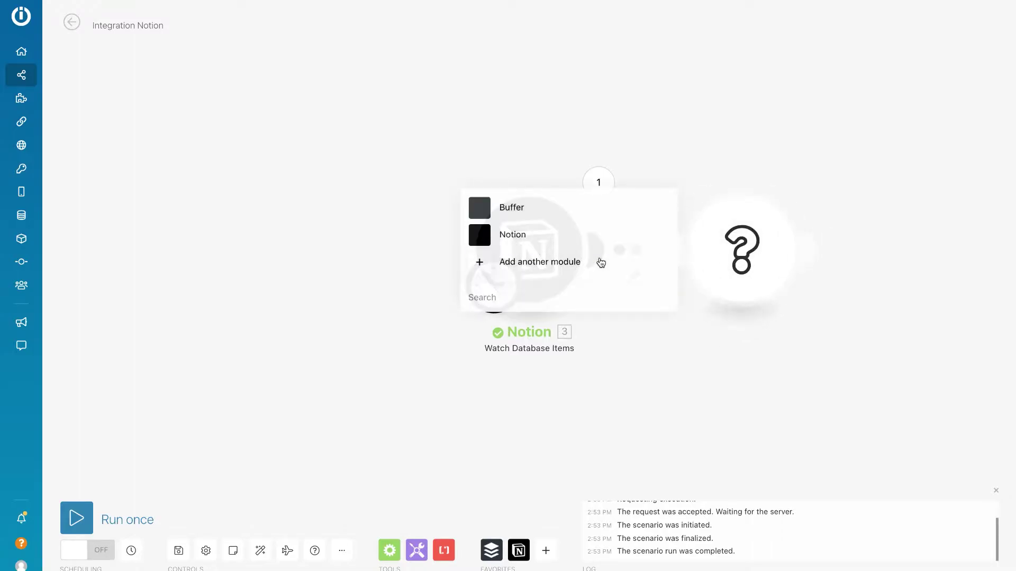
left_click(576, 211)
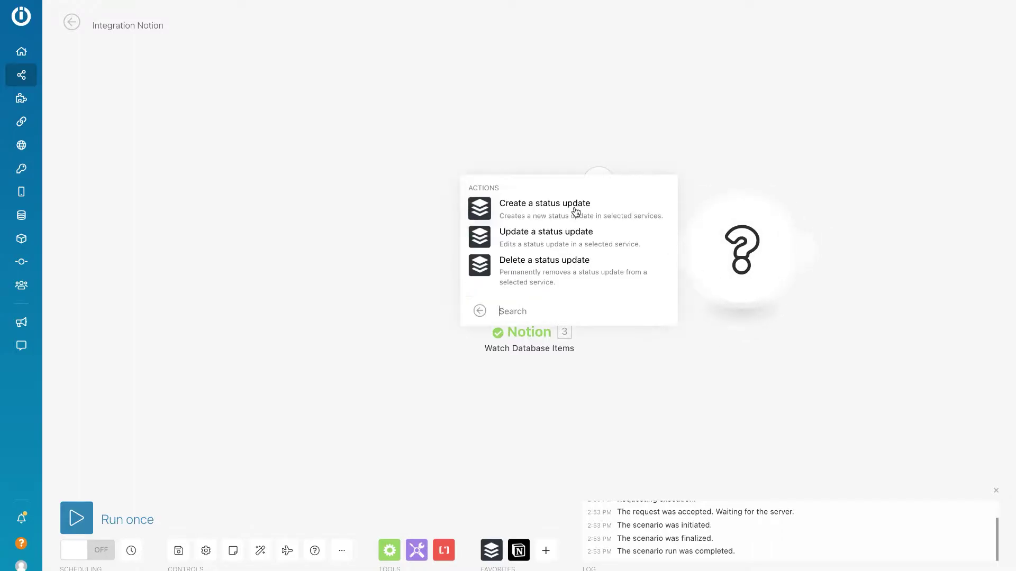
left_click(581, 208)
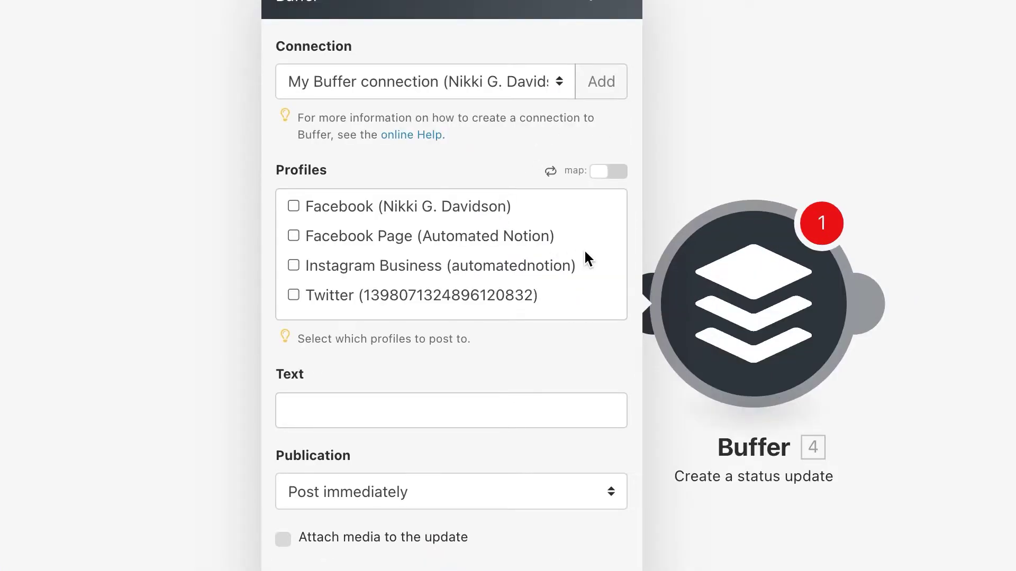
Cancel the new Buffer connection and open Buffer's connection help page instead.
left_click(598, 87)
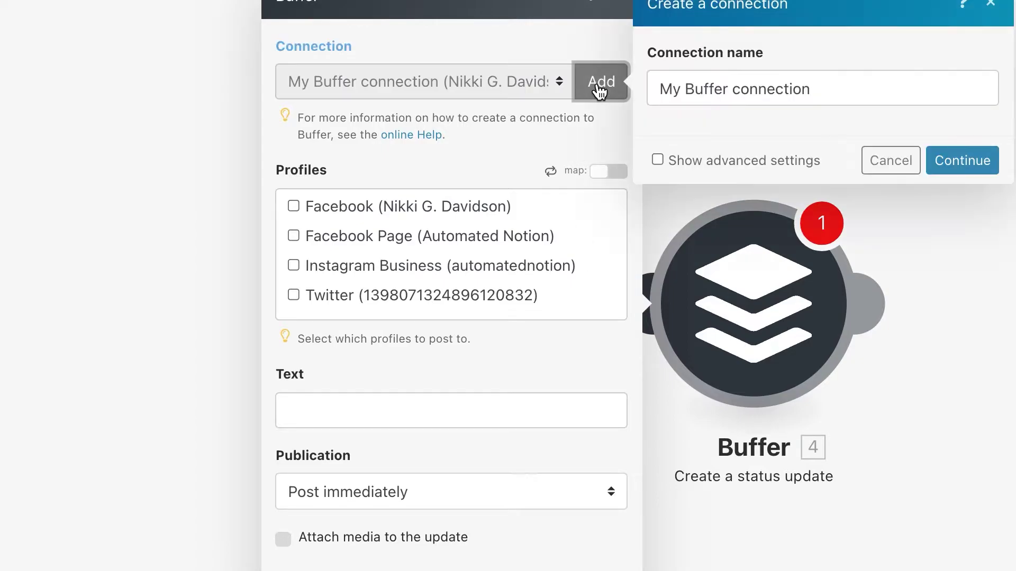
left_click(709, 161)
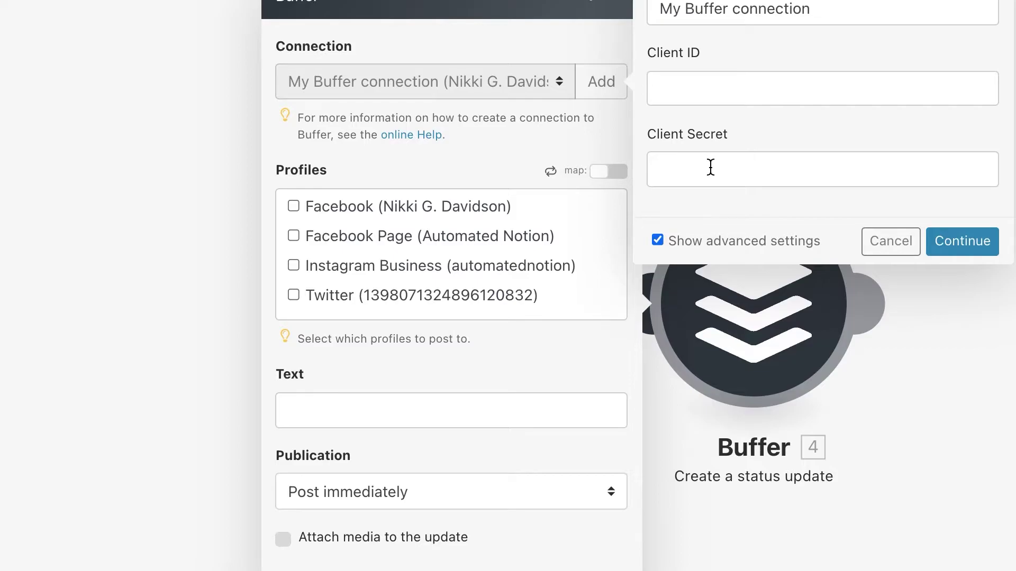
left_click(897, 240)
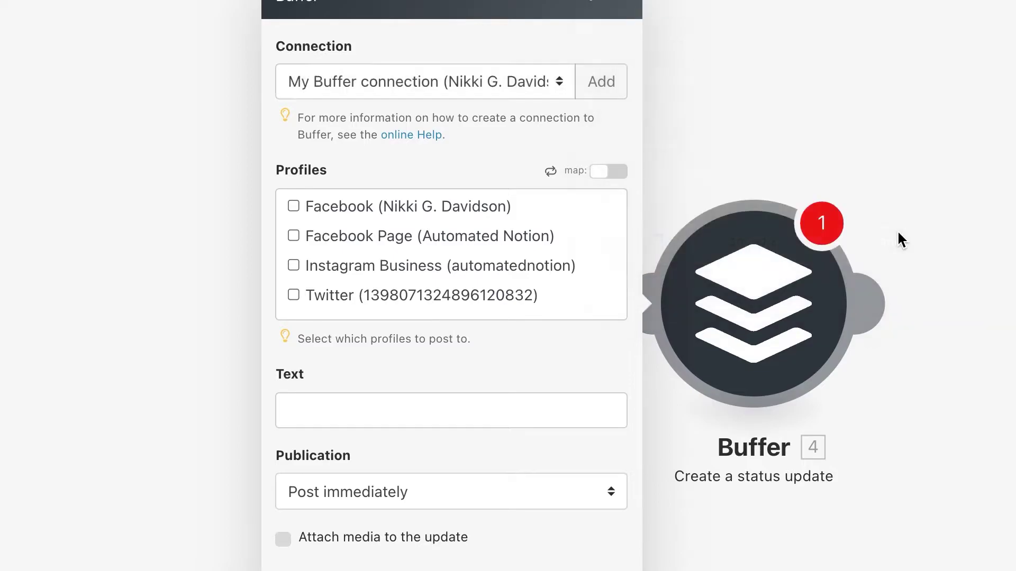
left_click(406, 140)
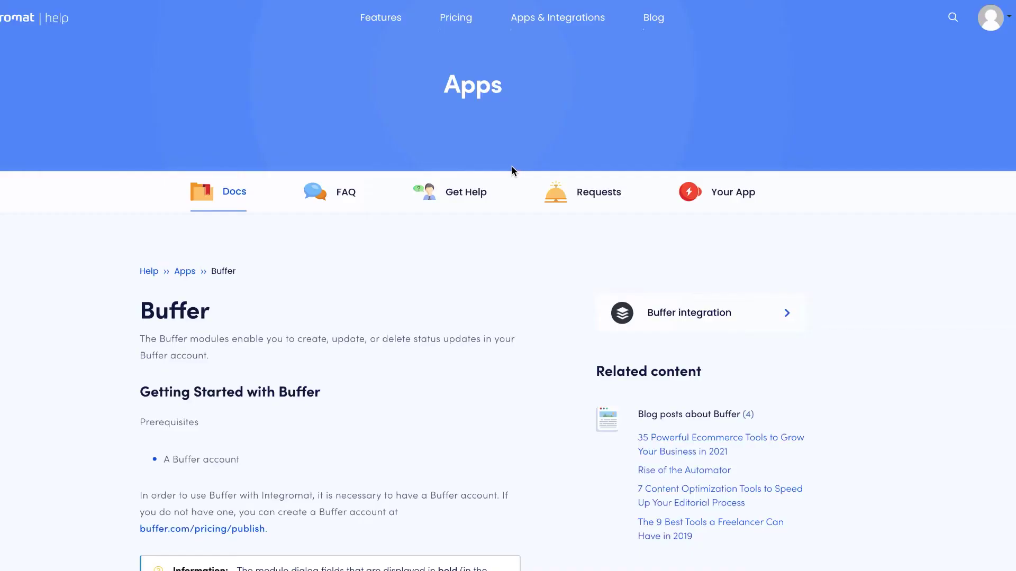
Scroll the Buffer help page down to the 'Connecting Buffer to Integromat' section.
scroll(497, 370, "down", 6)
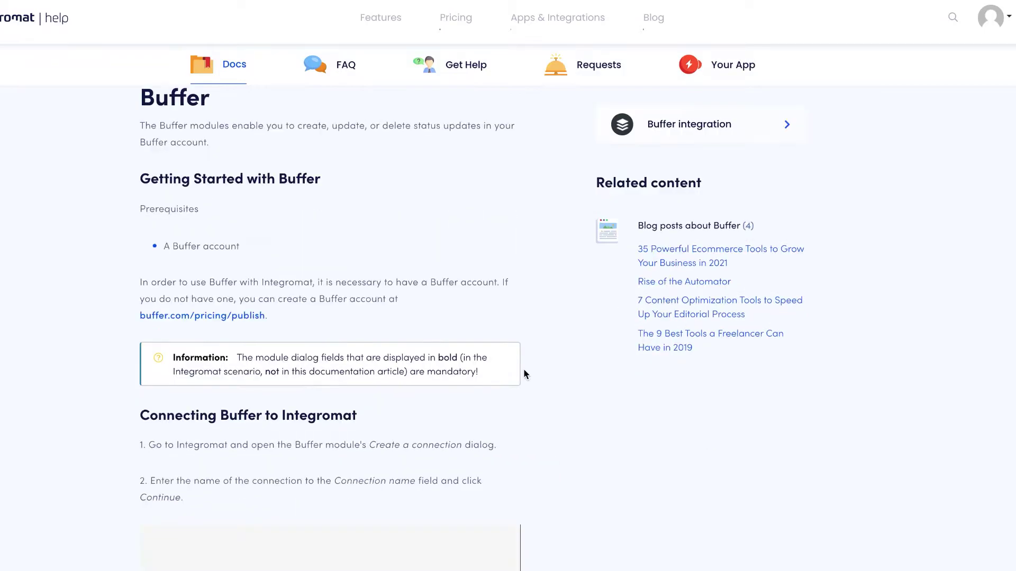
scroll(524, 374, "down", 2)
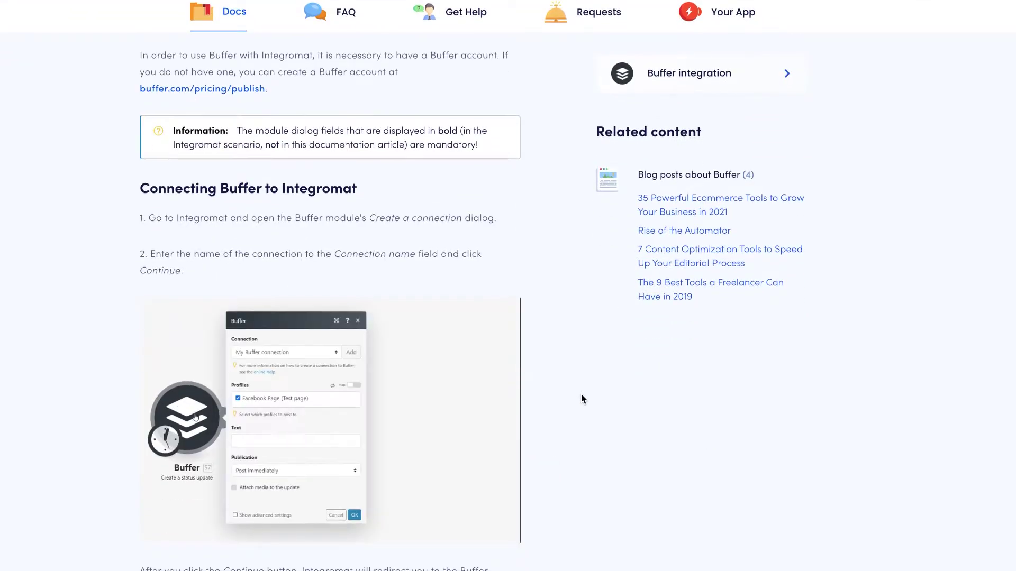
scroll(581, 396, "down", 1)
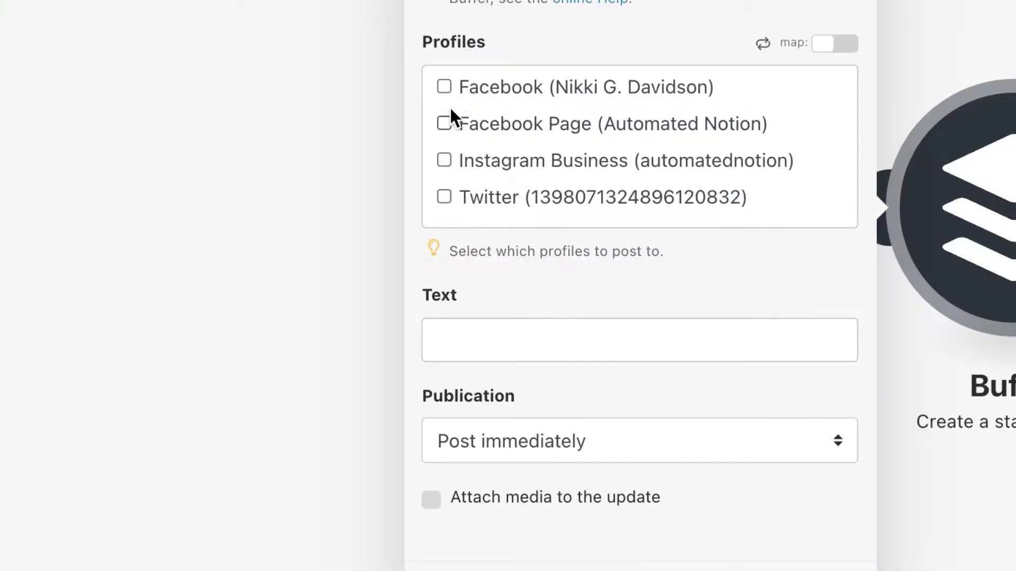
Tick the Facebook Page, Instagram Business and Twitter profiles in the Buffer module.
left_click(444, 122)
left_click(442, 159)
left_click(443, 195)
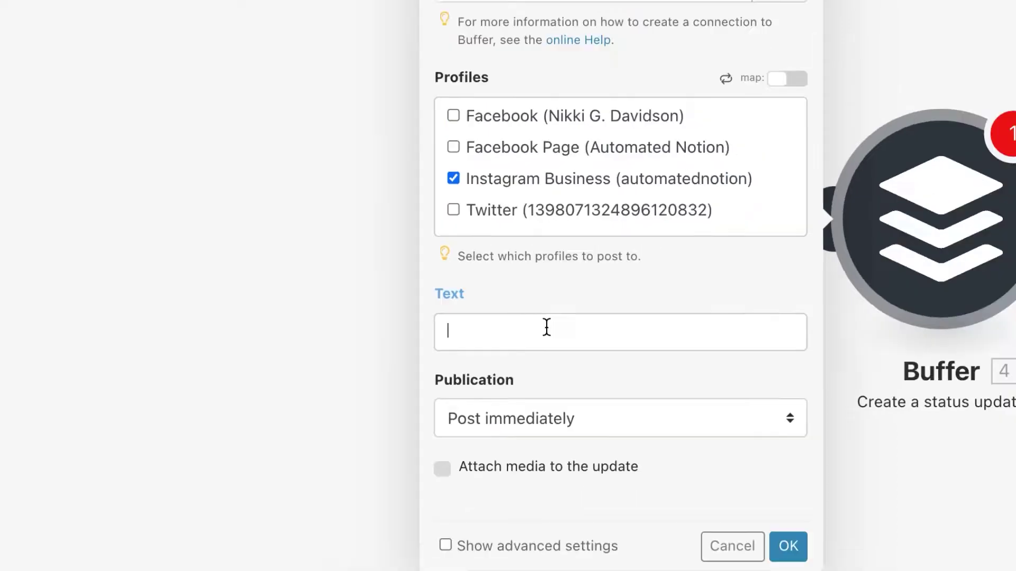
Map Notion's Caption[] Plain Text into the Buffer post's Text field.
left_click(545, 326)
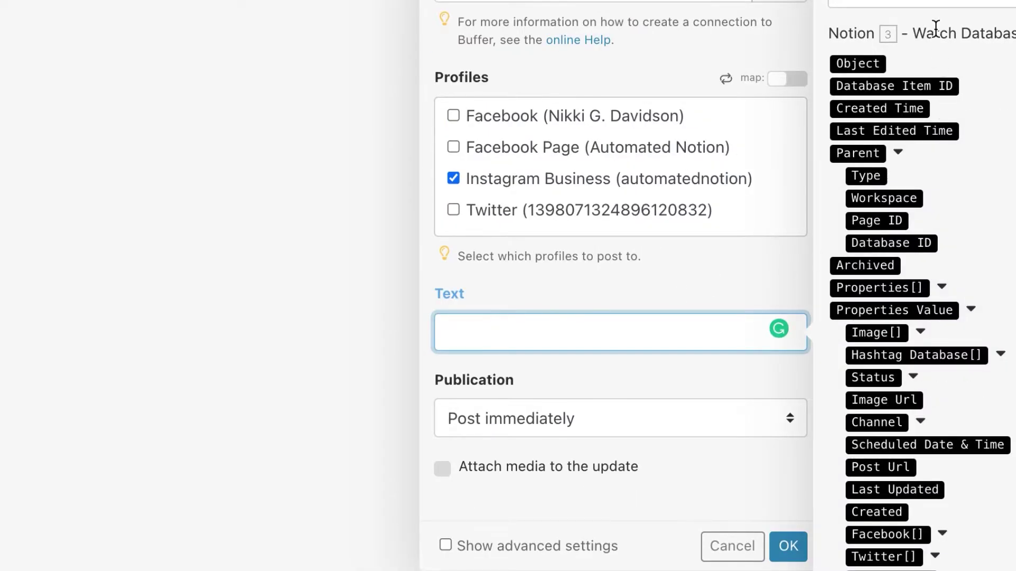
left_click(936, 3)
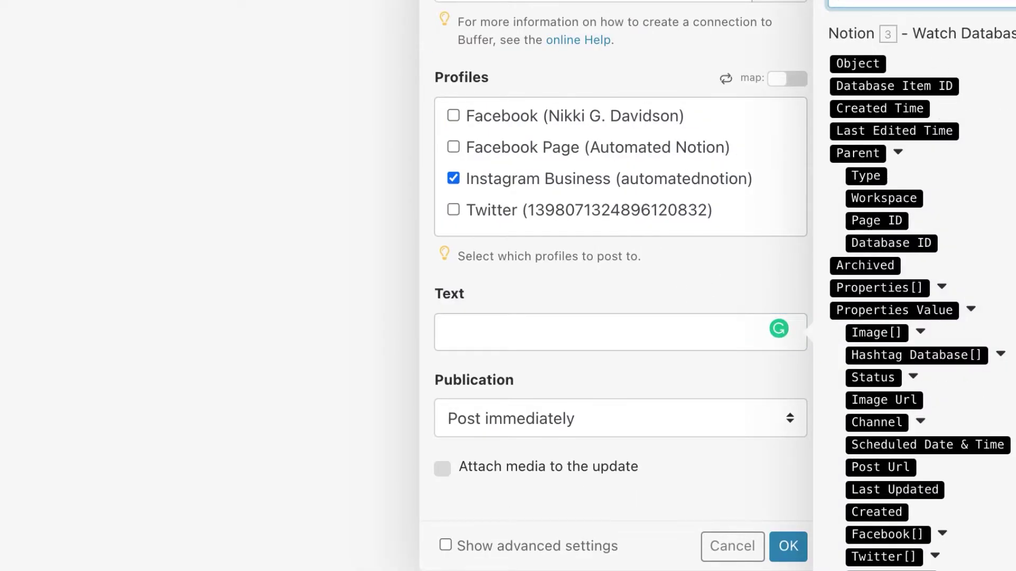
type("caption")
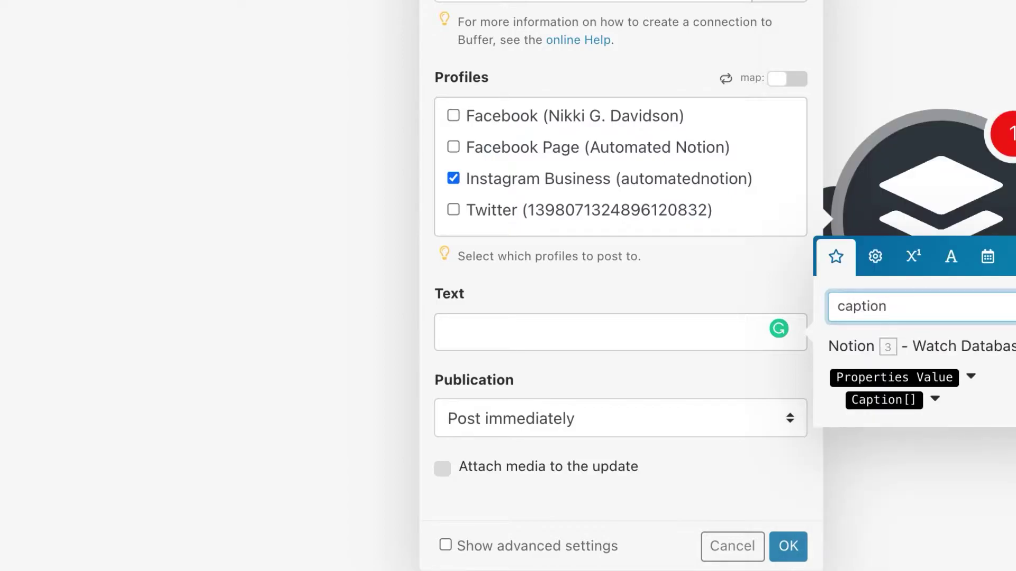
left_click(933, 401)
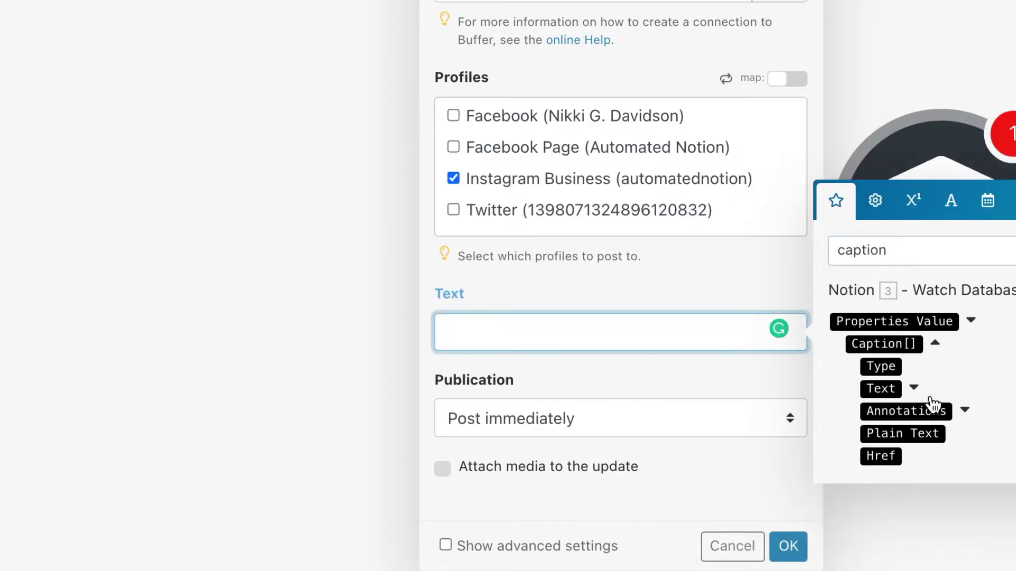
left_click(925, 439)
left_click(639, 366)
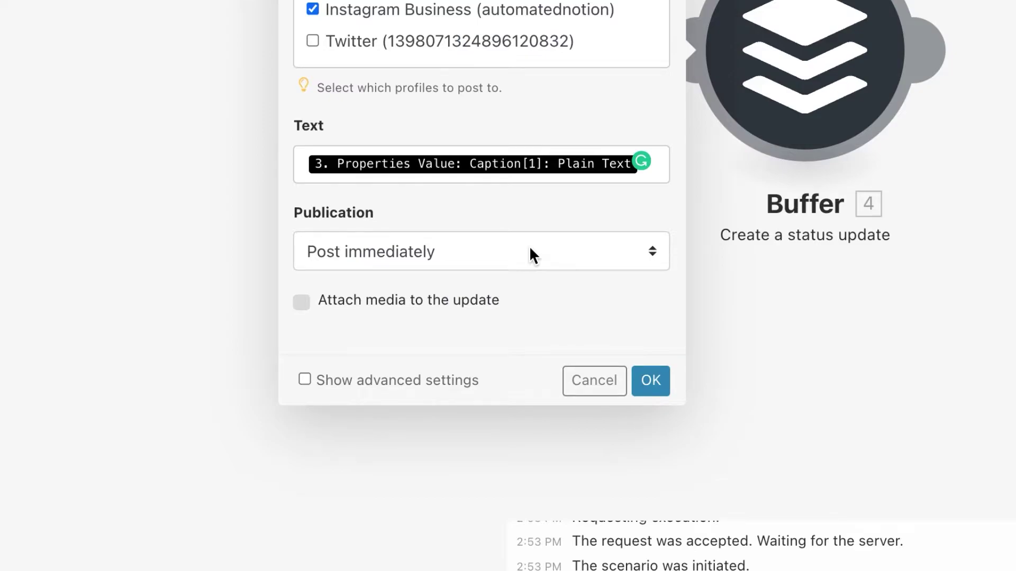
left_click(529, 254)
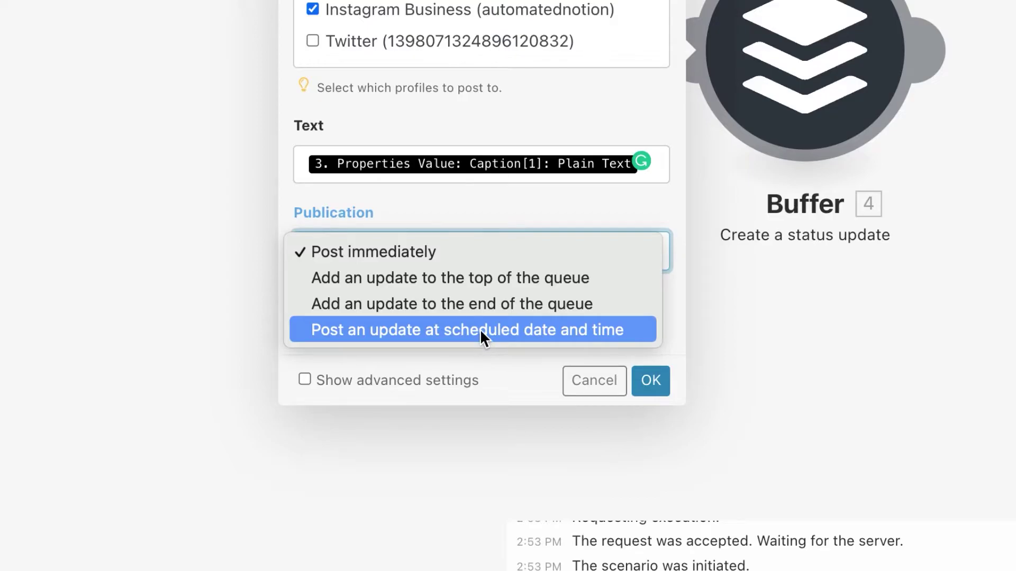
Post at a scheduled date and time, with Date scheduled mapped to Scheduled Date & Time Start.
left_click(514, 329)
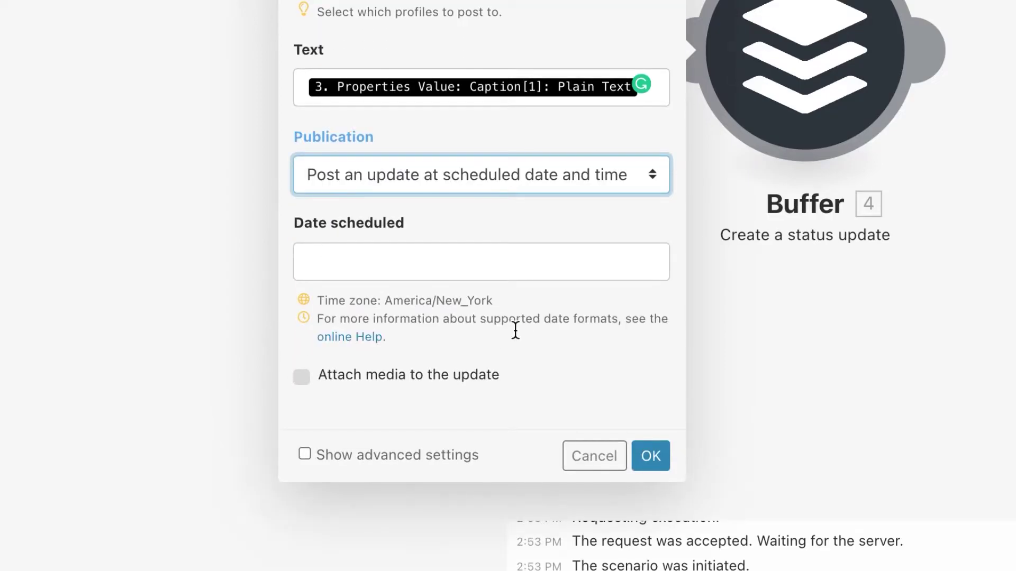
left_click(526, 261)
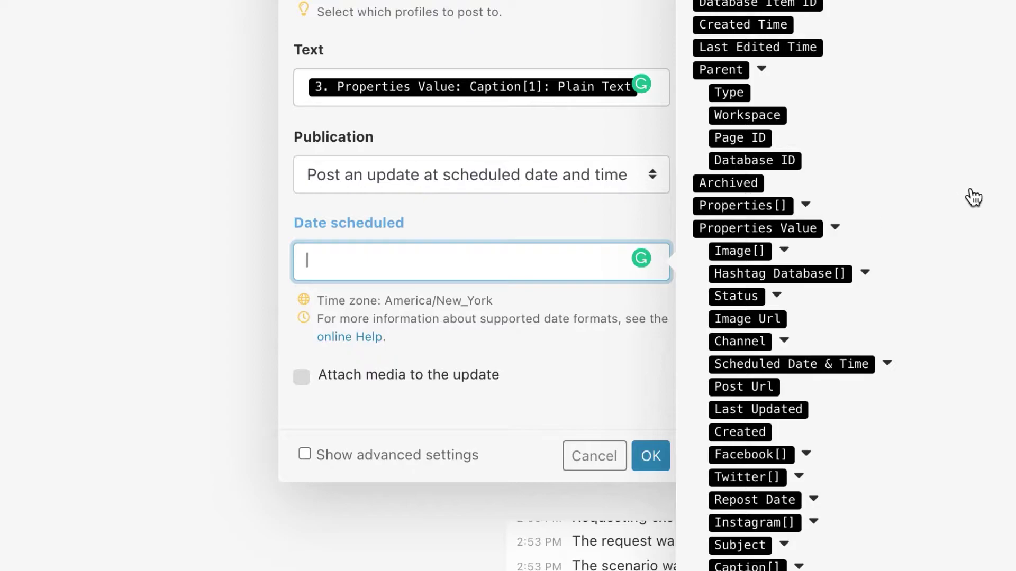
left_click(888, 366)
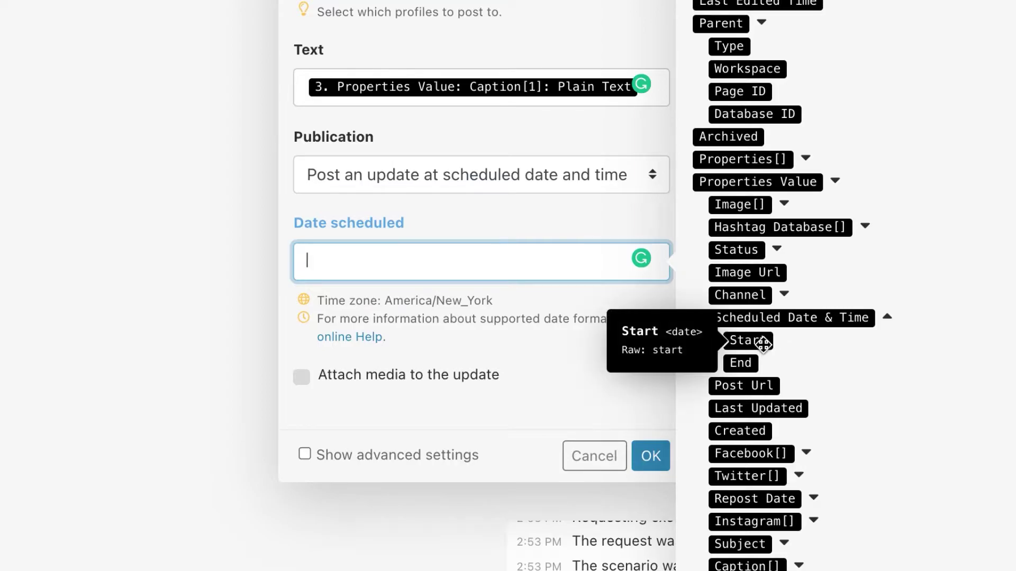
left_click_drag(761, 342, 529, 262)
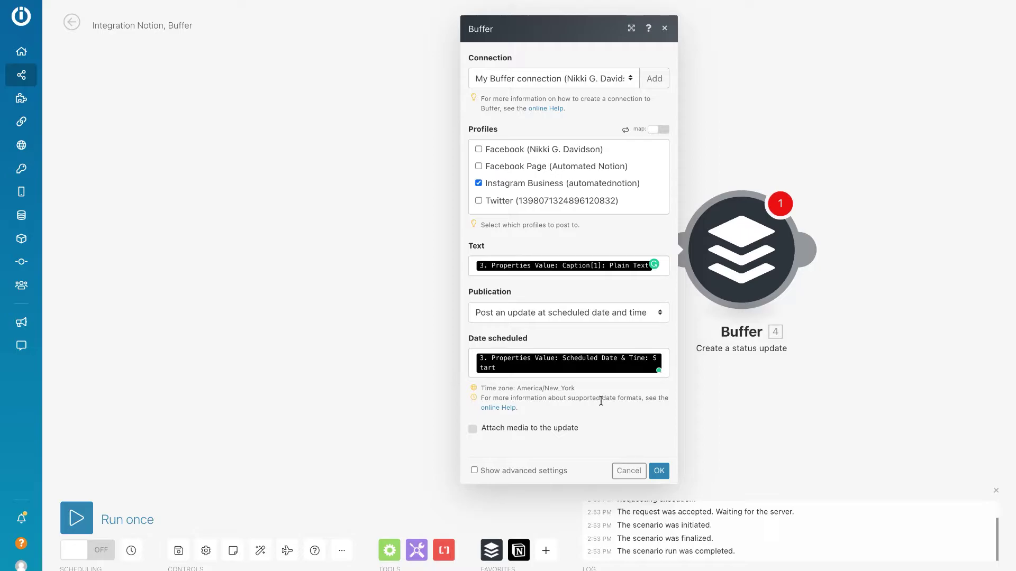
Attach media, mapping Notion's Image Url into both 'Link to an image' and Thumbnail.
left_click(472, 429)
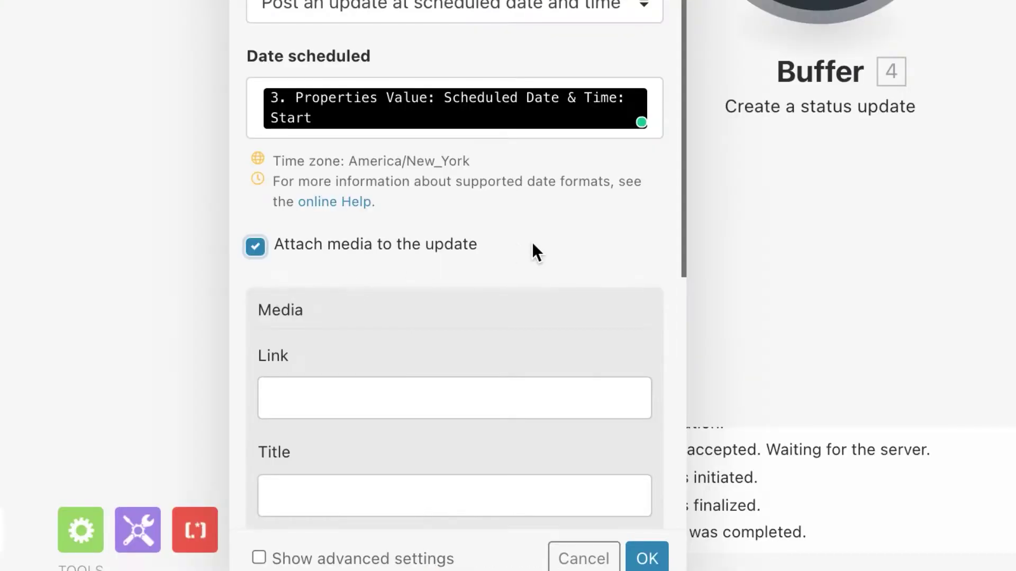
scroll(607, 415, "down", 5)
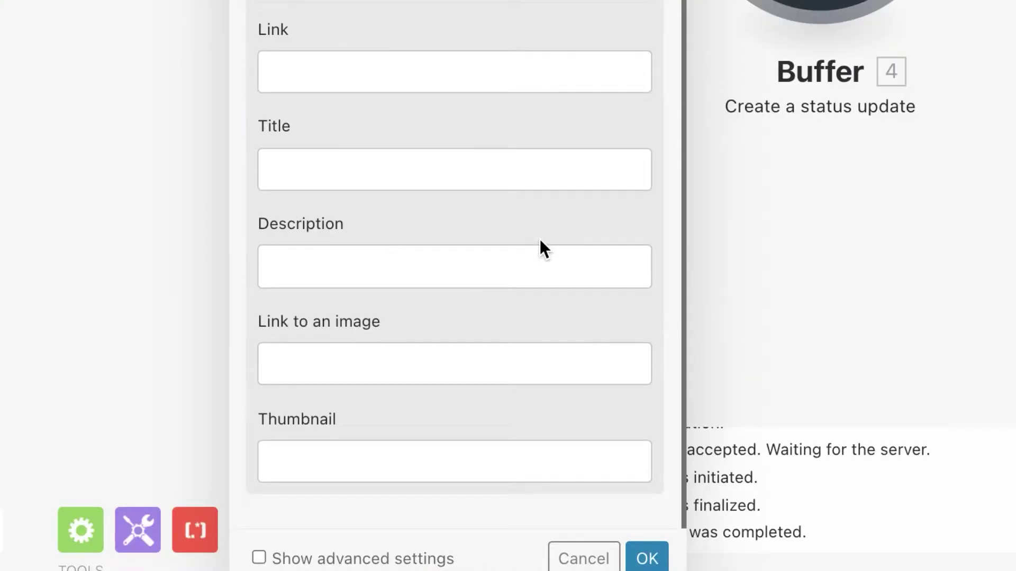
left_click(317, 379)
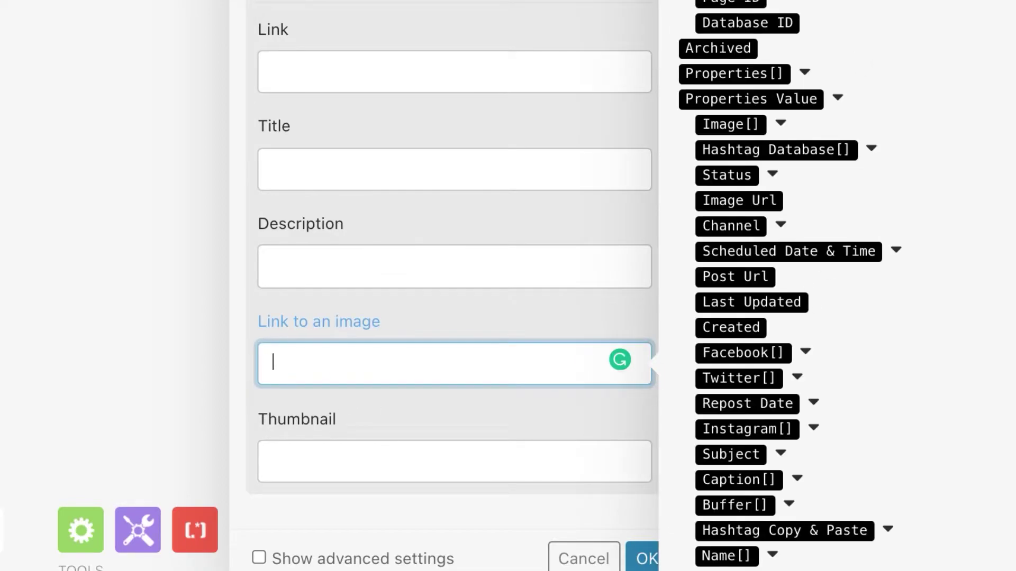
type("image")
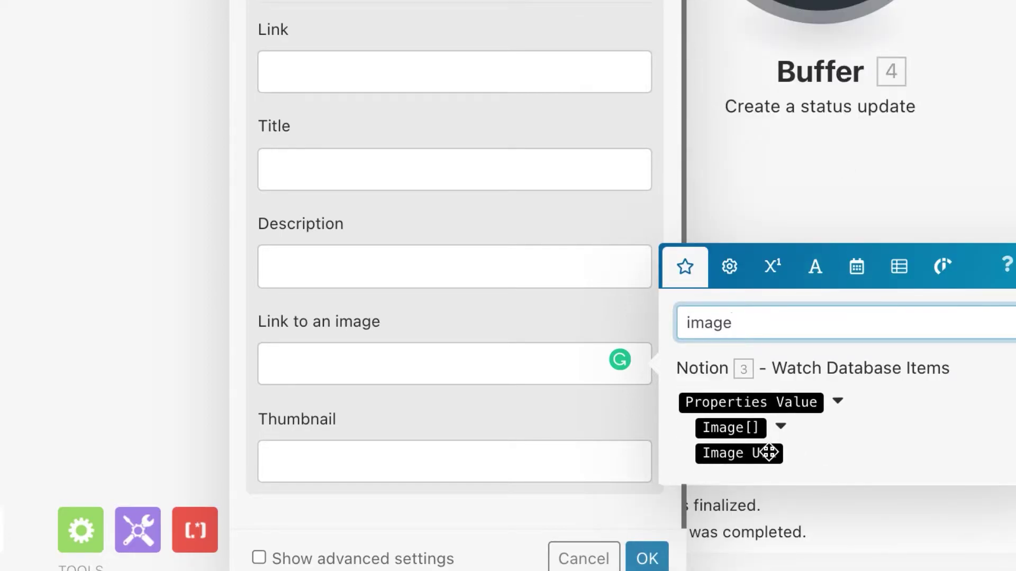
left_click(767, 454)
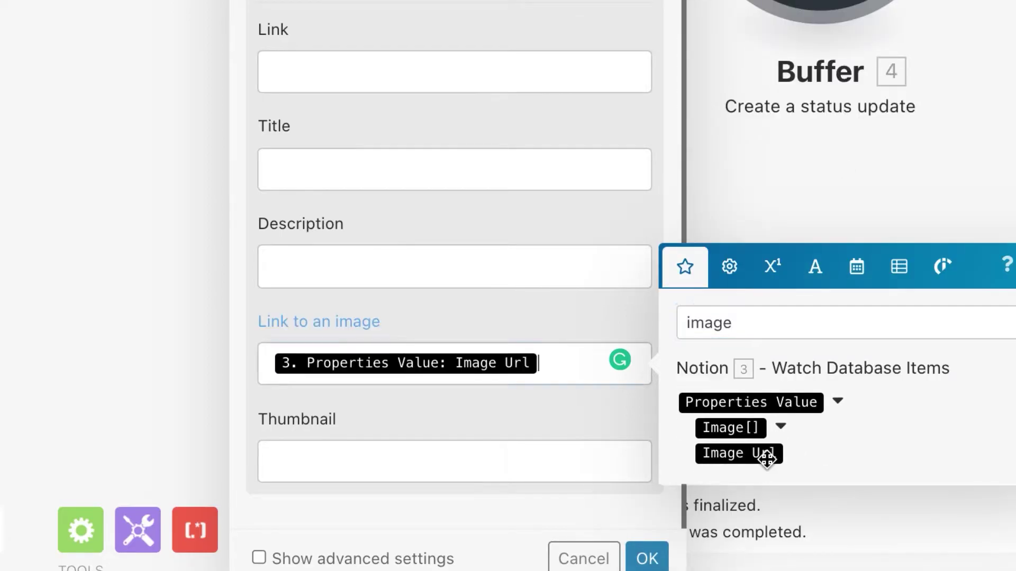
left_click(398, 467)
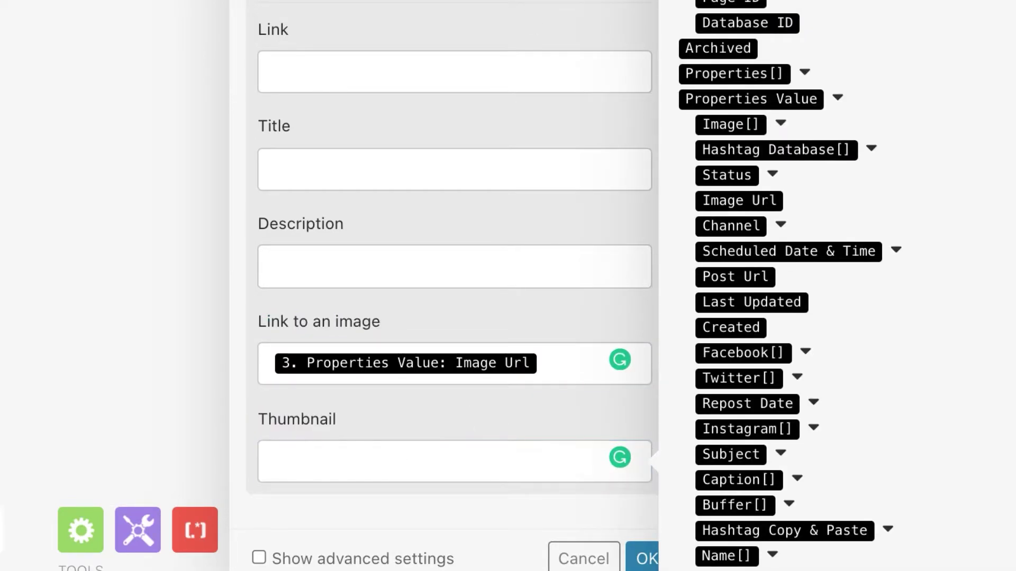
type("image")
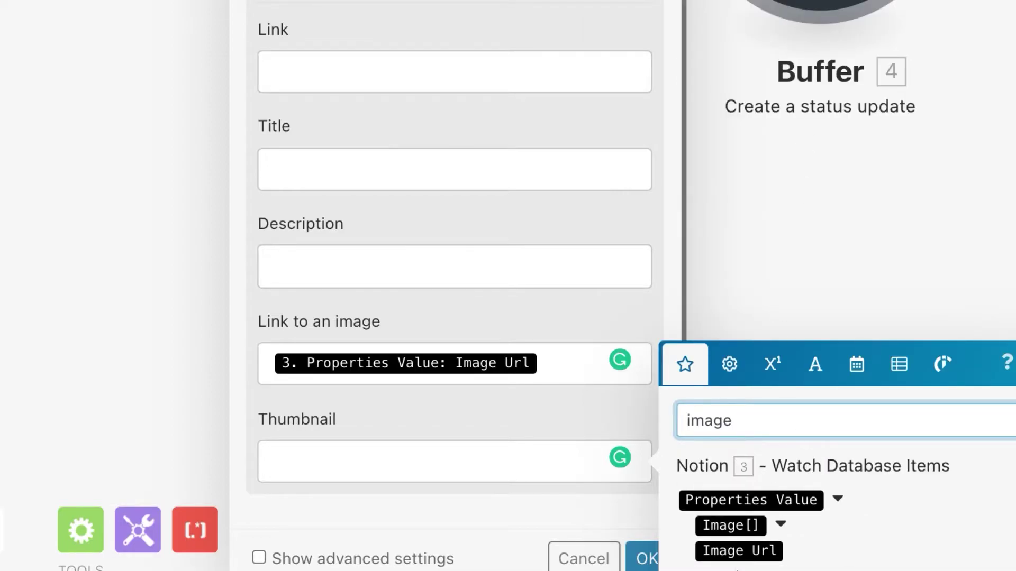
left_click(737, 553)
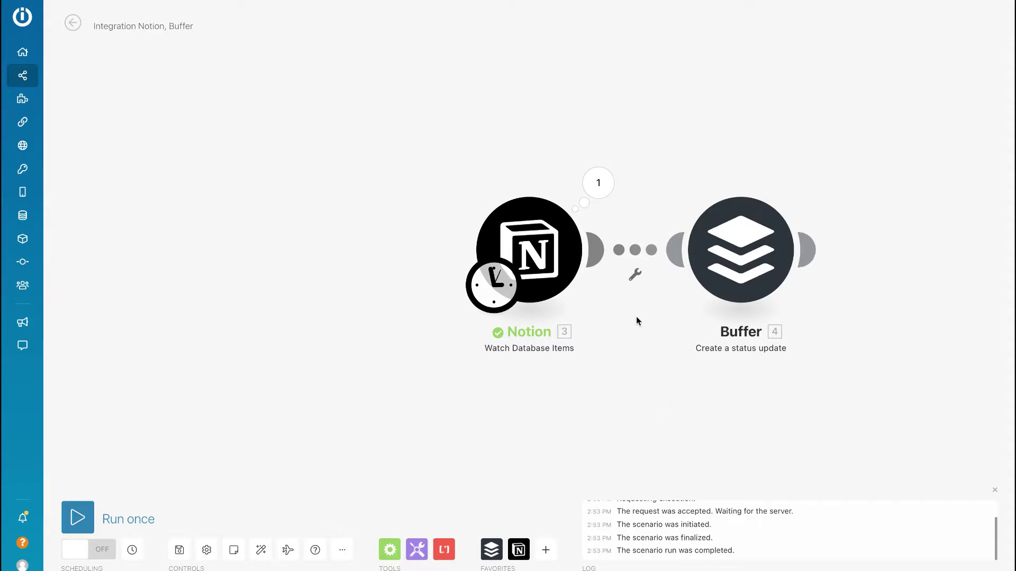
Set up a filter labelled 'Ready to Post' on the Notion–Buffer connection.
left_click(635, 281)
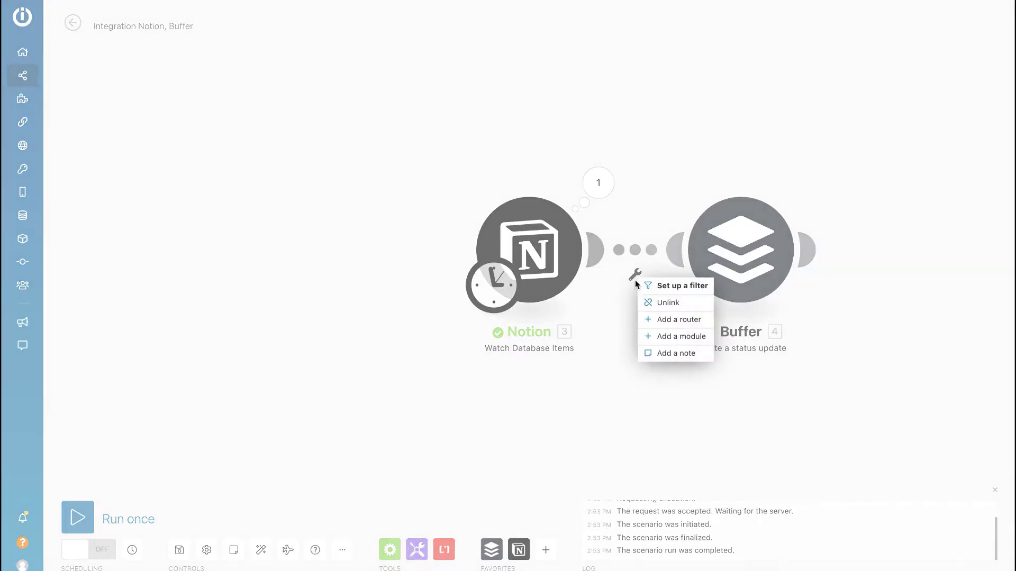
left_click(683, 288)
left_click(720, 201)
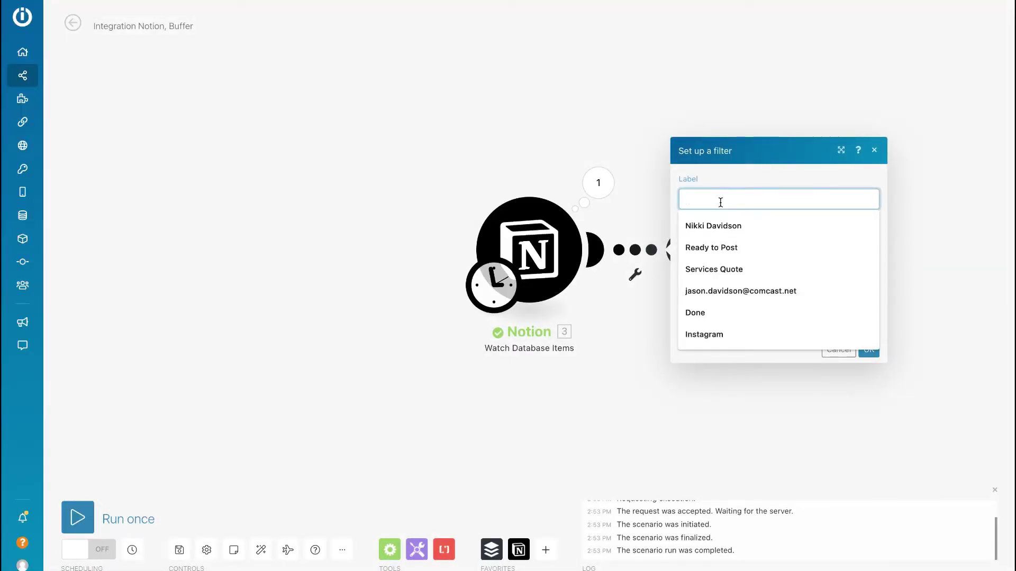
left_click(734, 253)
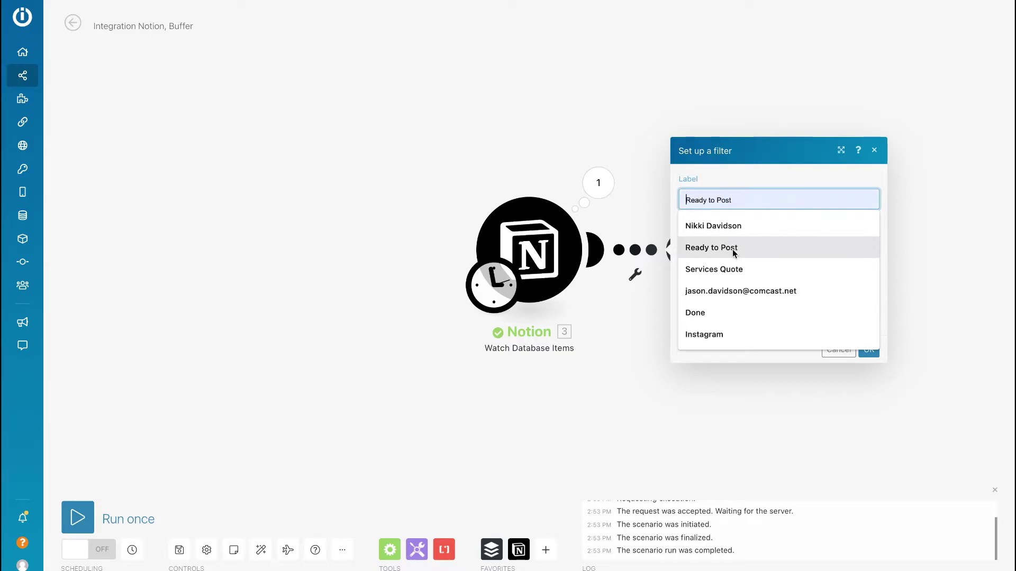
left_click(734, 253)
Make the filter condition Notion's Status Name equal to 'Ready to Post'.
left_click(733, 248)
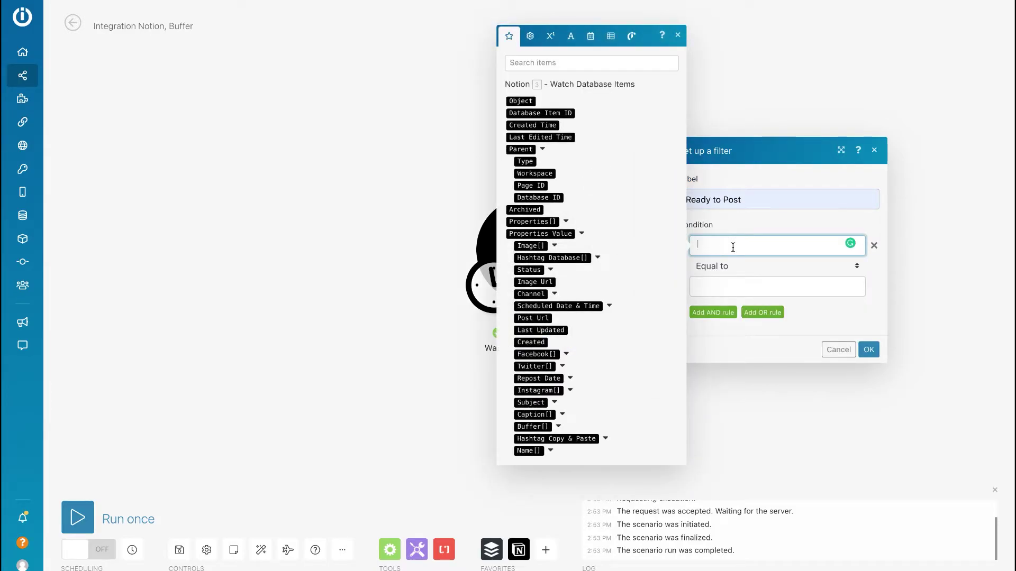
left_click(532, 271)
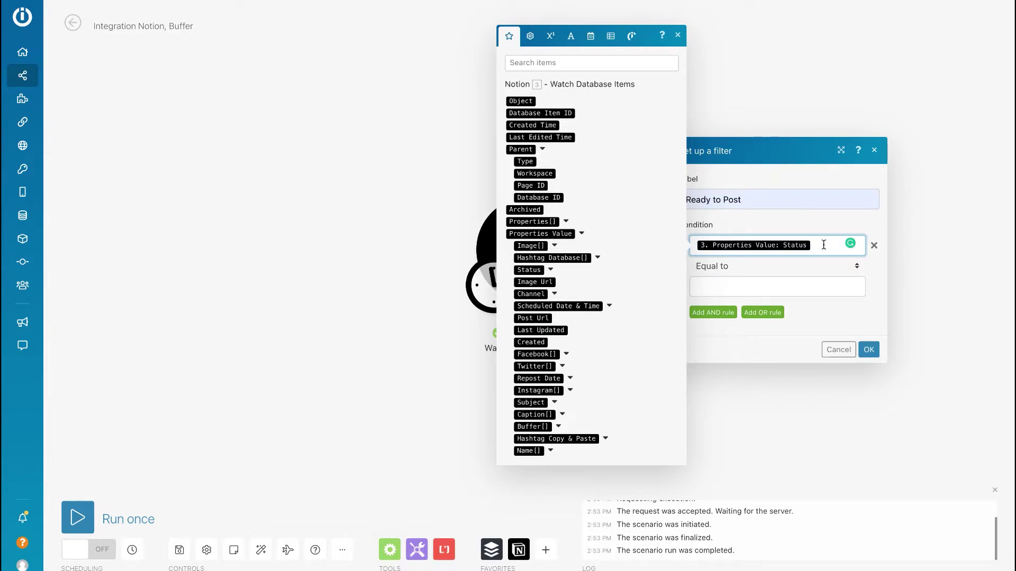
key("BackSpace")
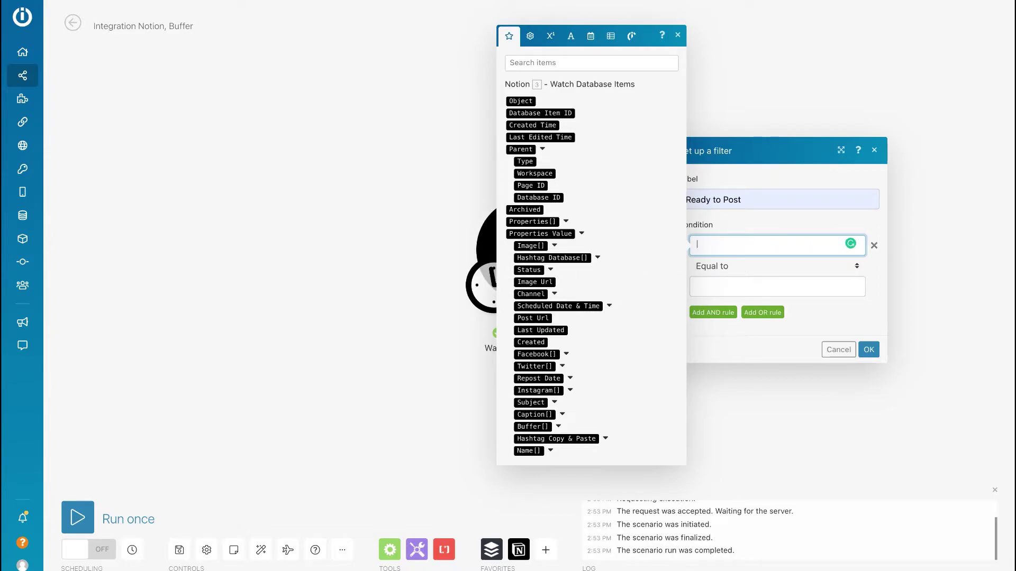
left_click(557, 272)
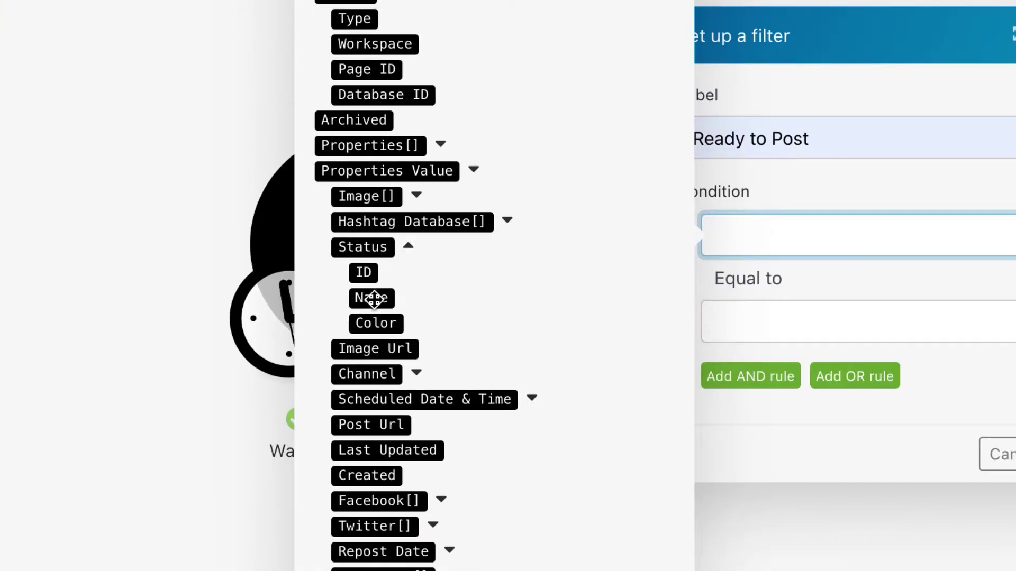
left_click(373, 299)
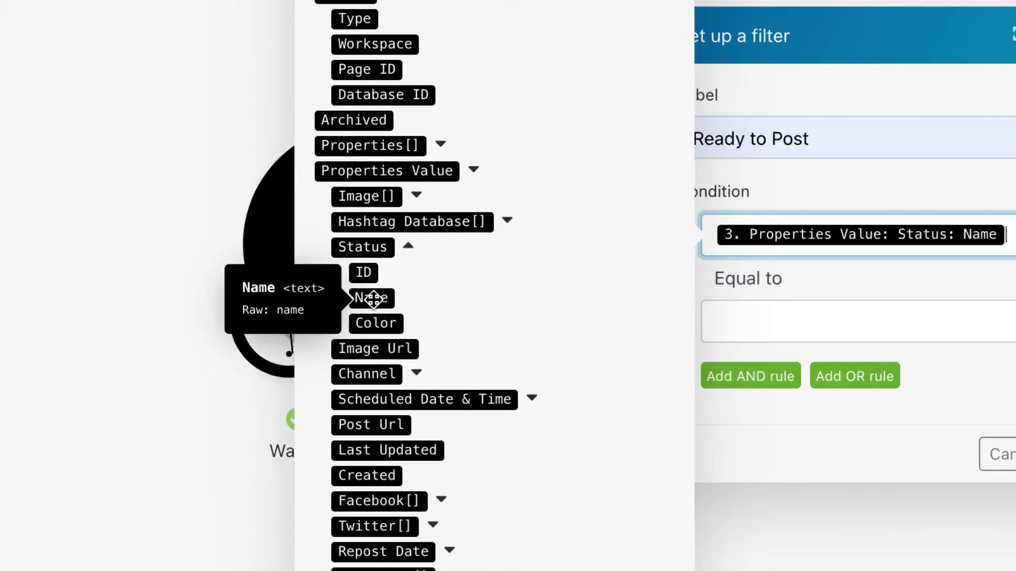
left_click(742, 323)
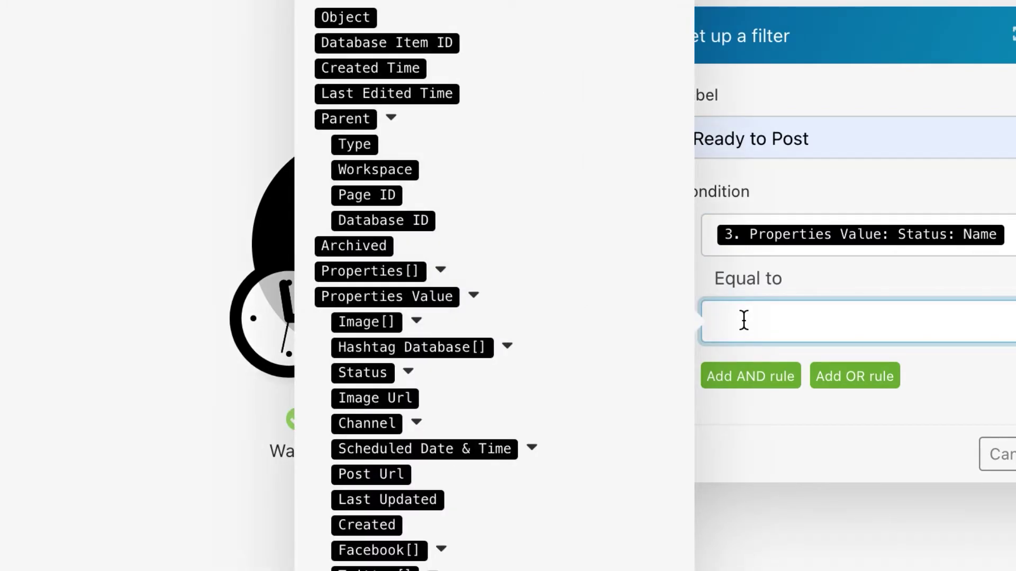
type("Ready to Post")
Add a second AND rule requiring Channel to equal 'Instagram'.
left_click(759, 386)
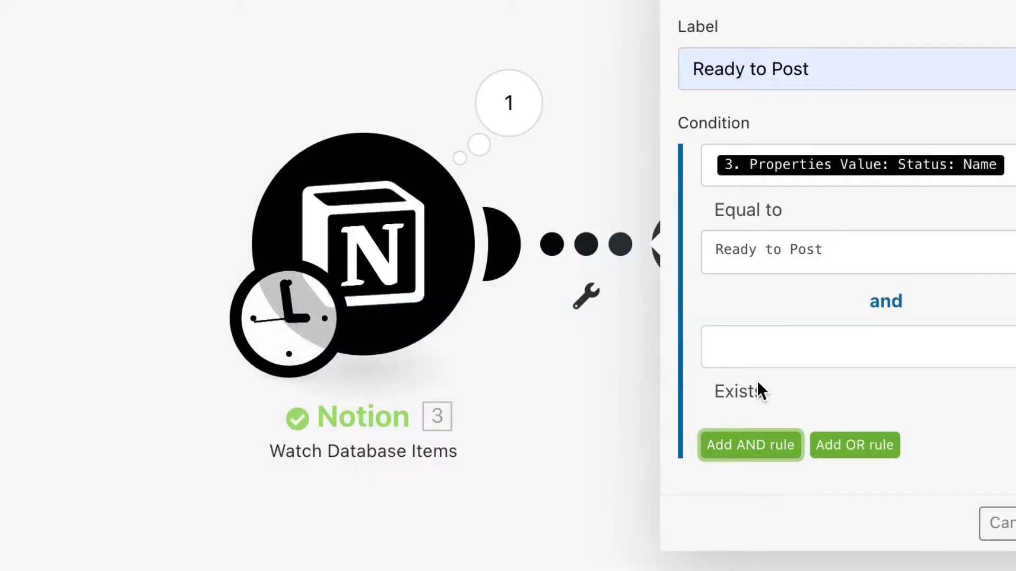
left_click(818, 348)
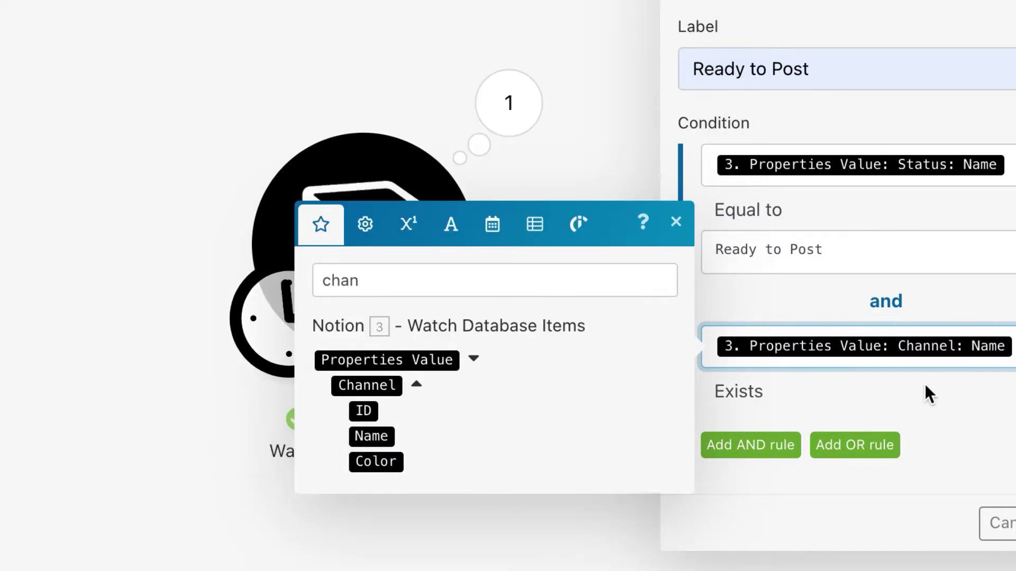
left_click(741, 396)
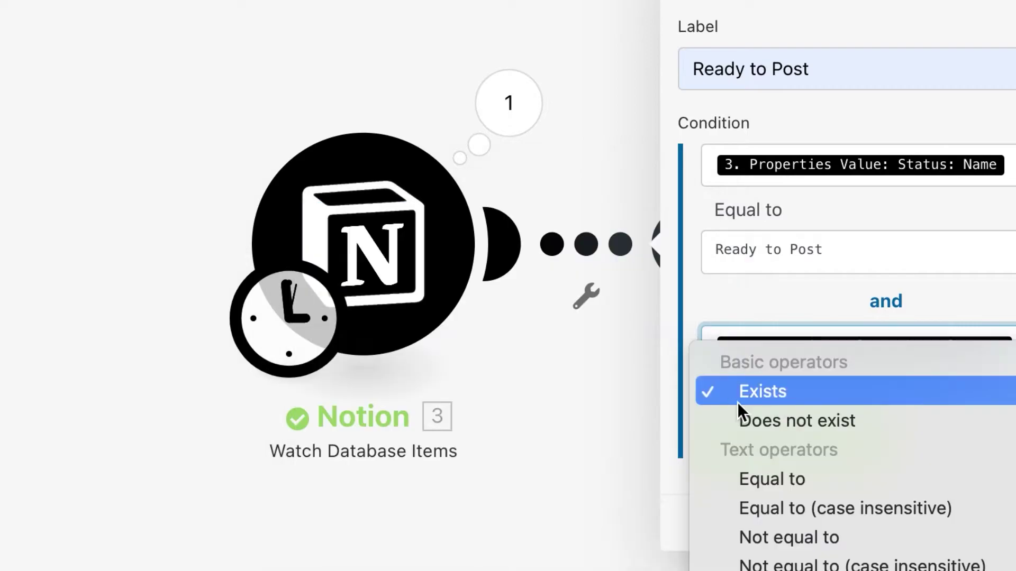
key("Escape")
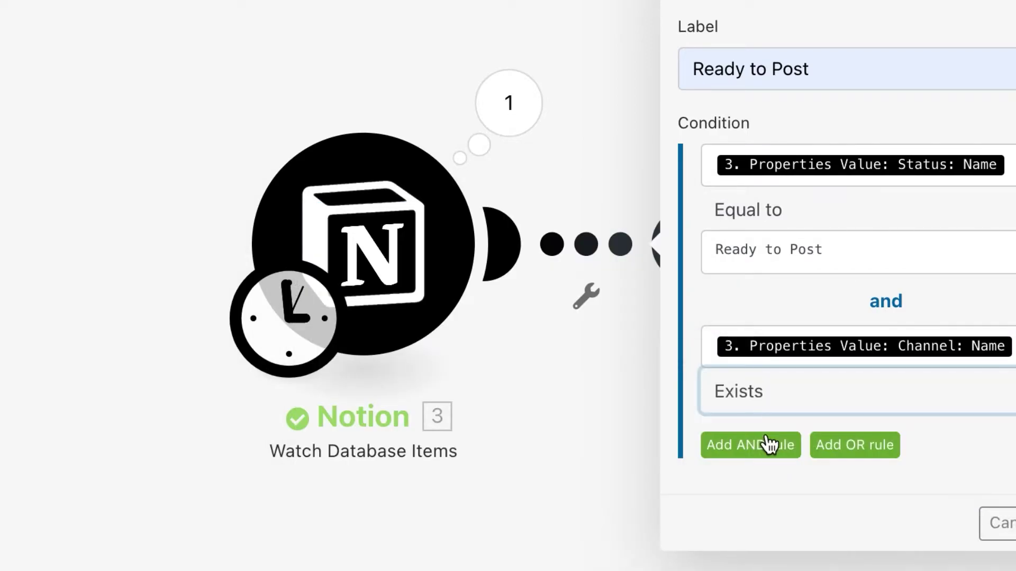
scroll(832, 404, "down", 1)
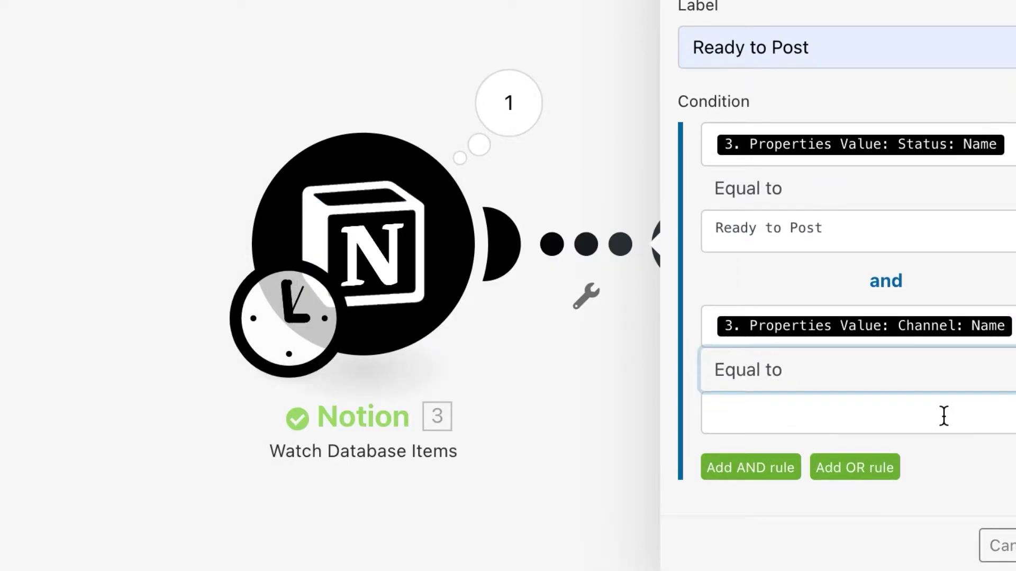
left_click(934, 415)
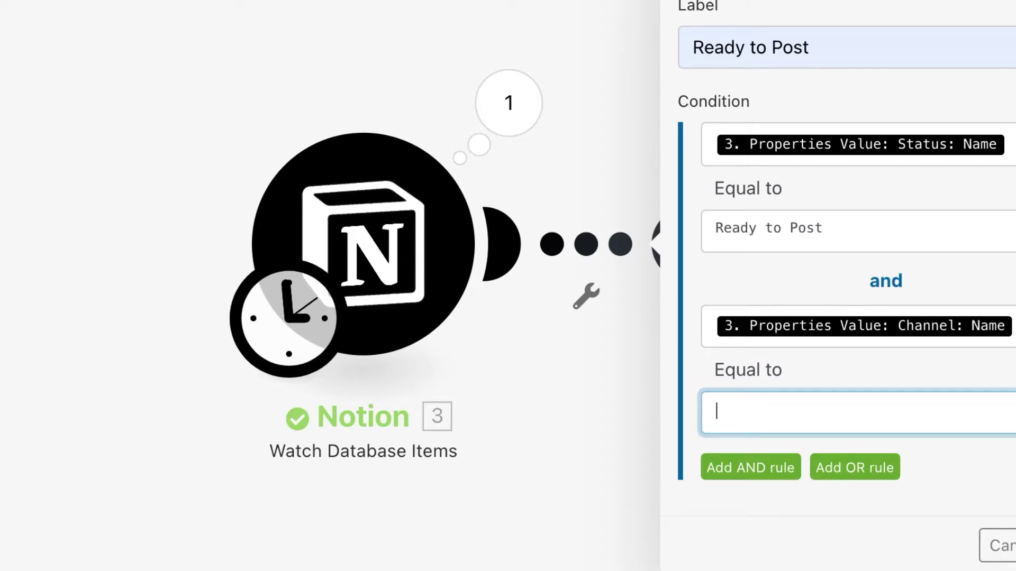
type("Instagram")
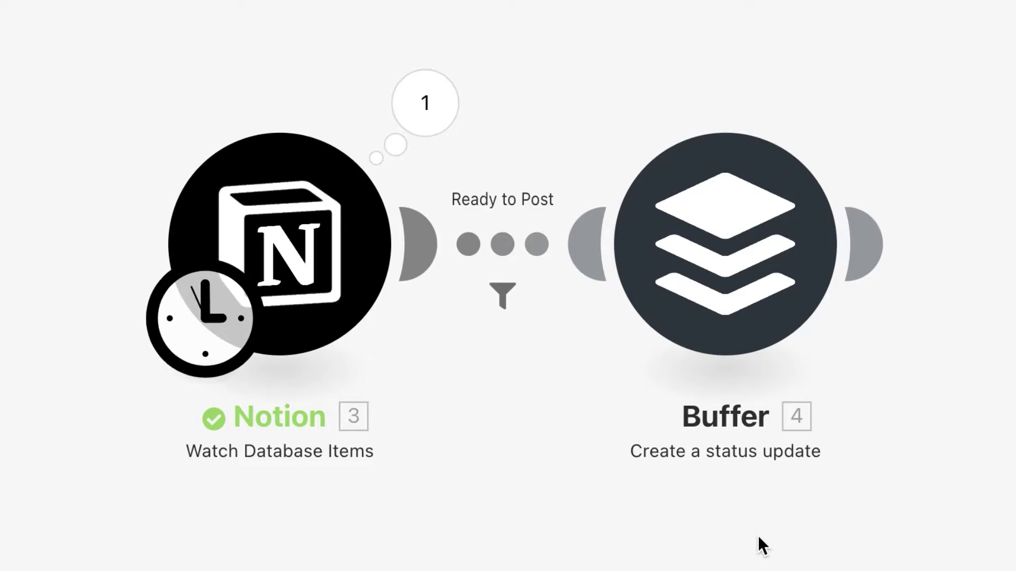
Add a Notion 'Update a Database Item' module after Buffer, targeting the Social Planner database.
left_click(873, 241)
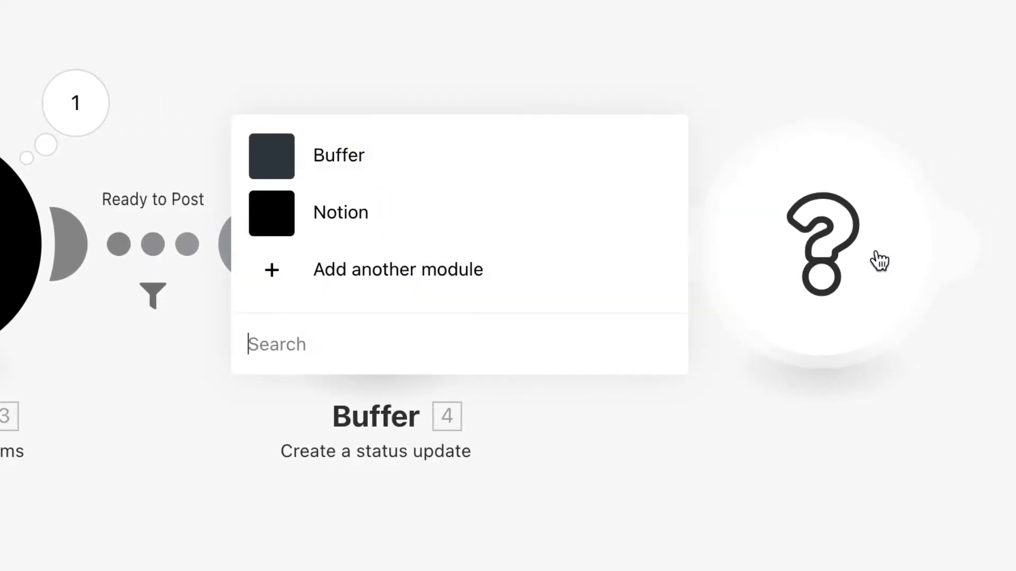
left_click(525, 218)
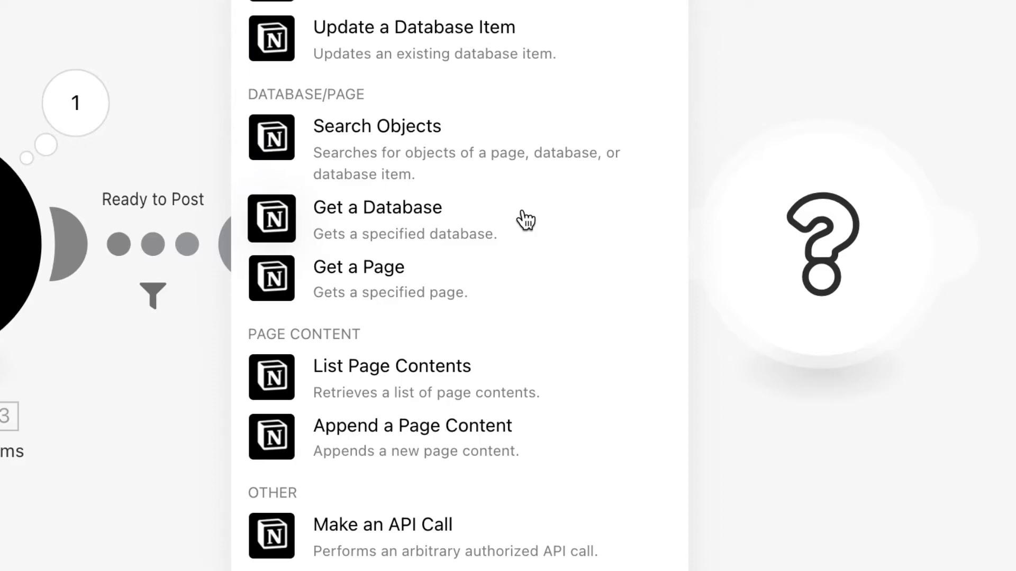
left_click(482, 29)
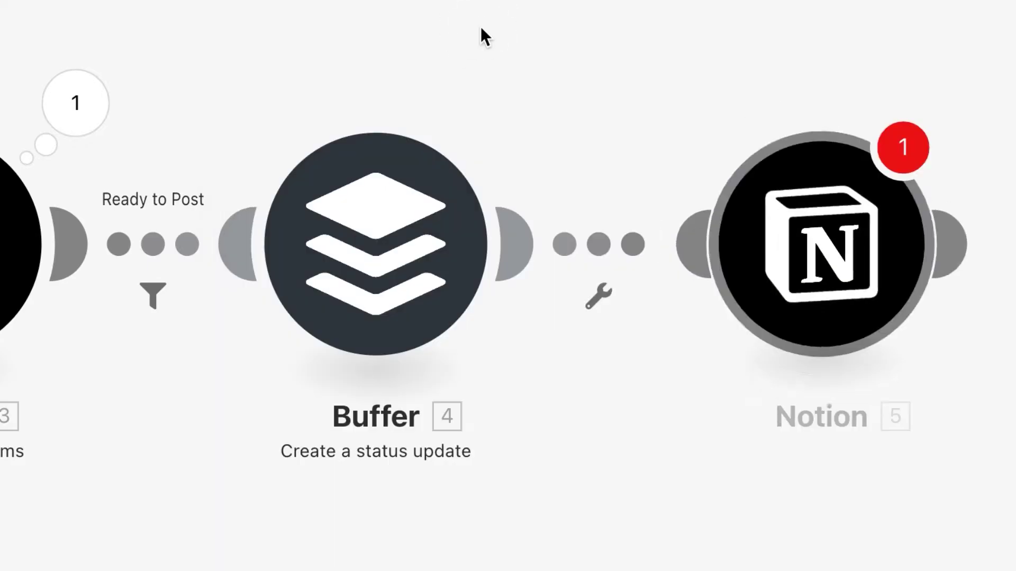
left_click(430, 389)
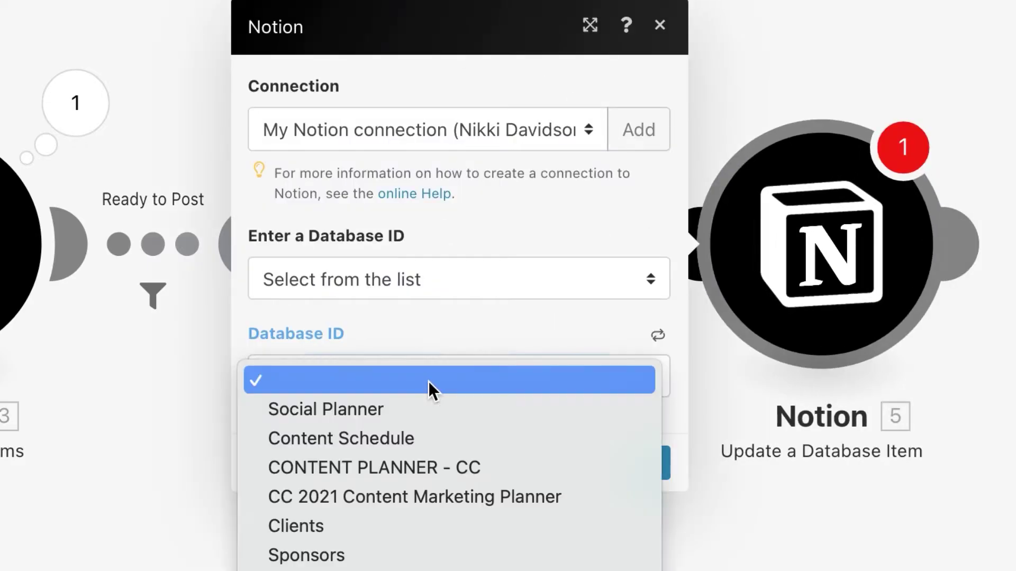
left_click(419, 408)
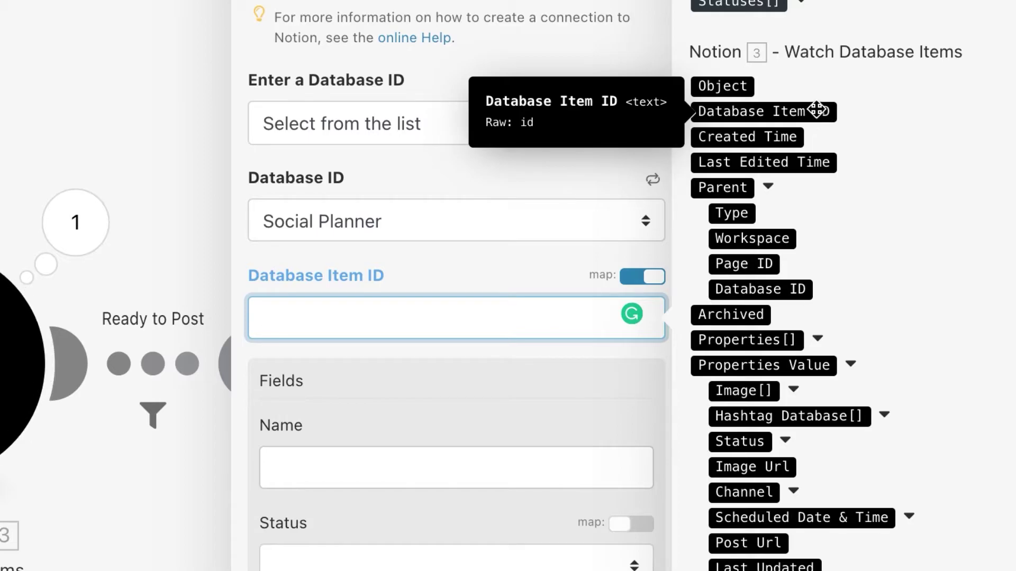
Map the watched item's Database Item ID and set Status to Scheduled.
left_click(816, 110)
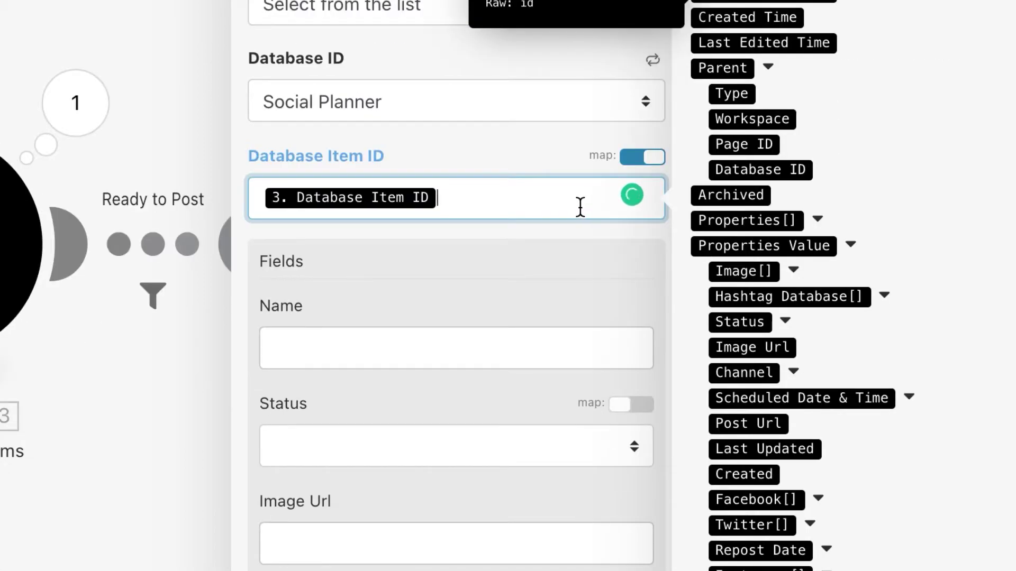
left_click(465, 295)
scroll(463, 273, "down", 2)
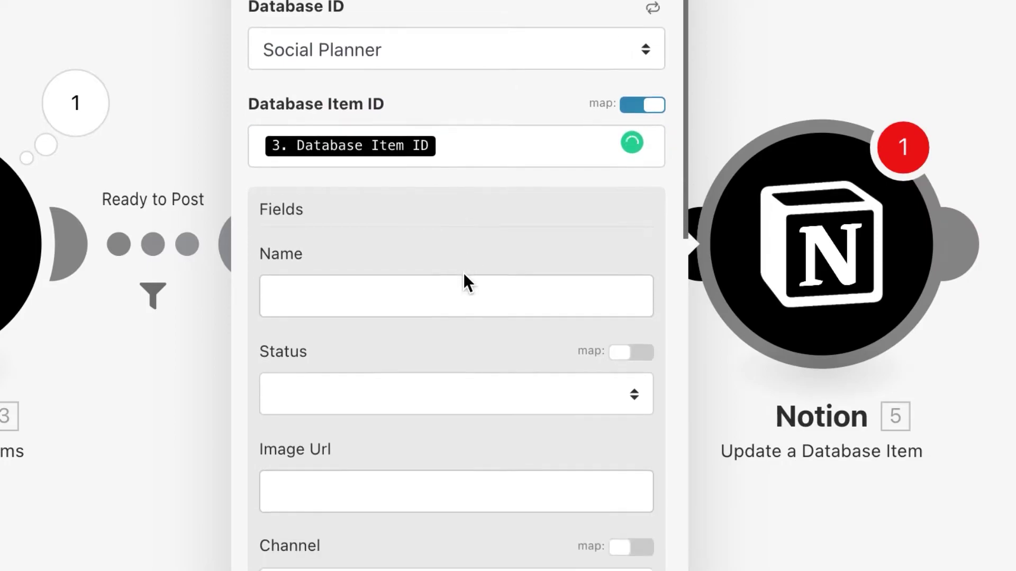
scroll(463, 272, "down", 10)
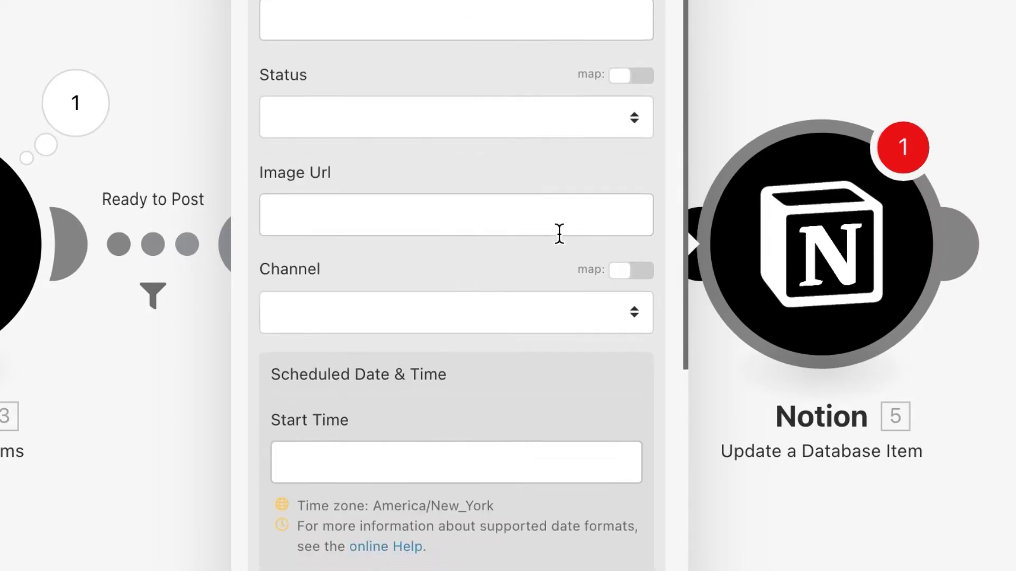
left_click(339, 119)
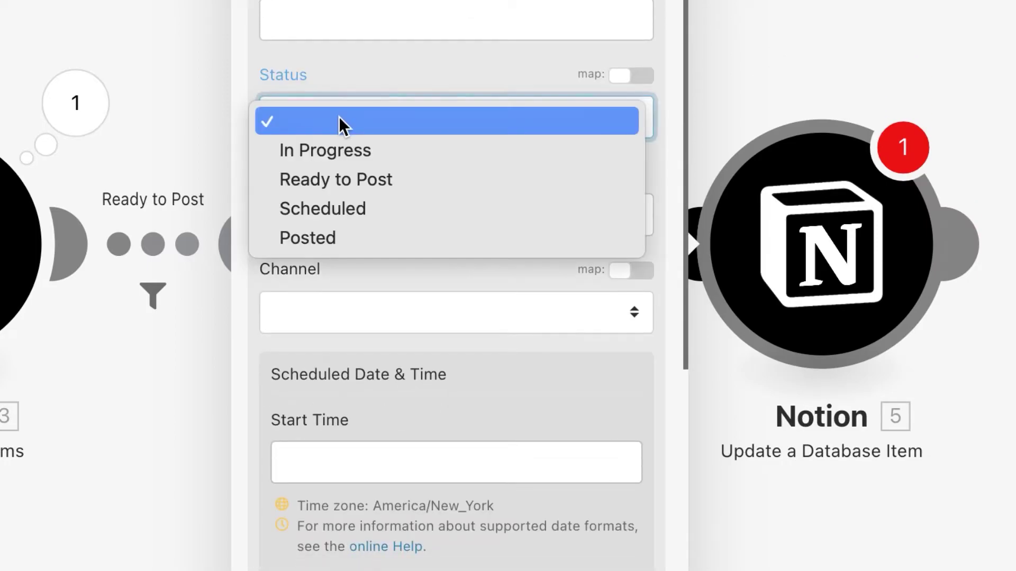
left_click(358, 210)
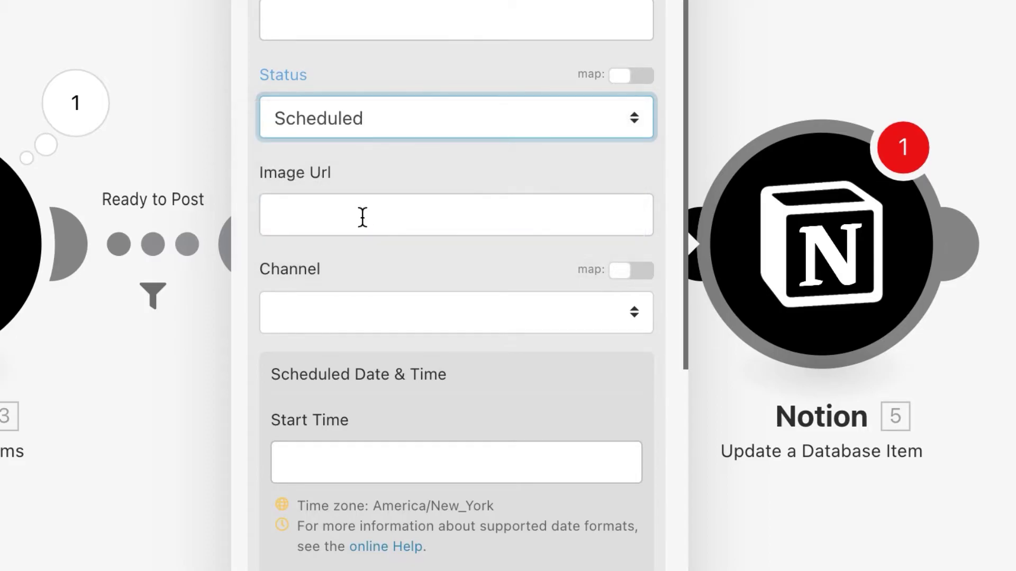
Map Buffer's Statuses[1] Status ID into the Buffer field and save the module.
scroll(440, 272, "down", 1)
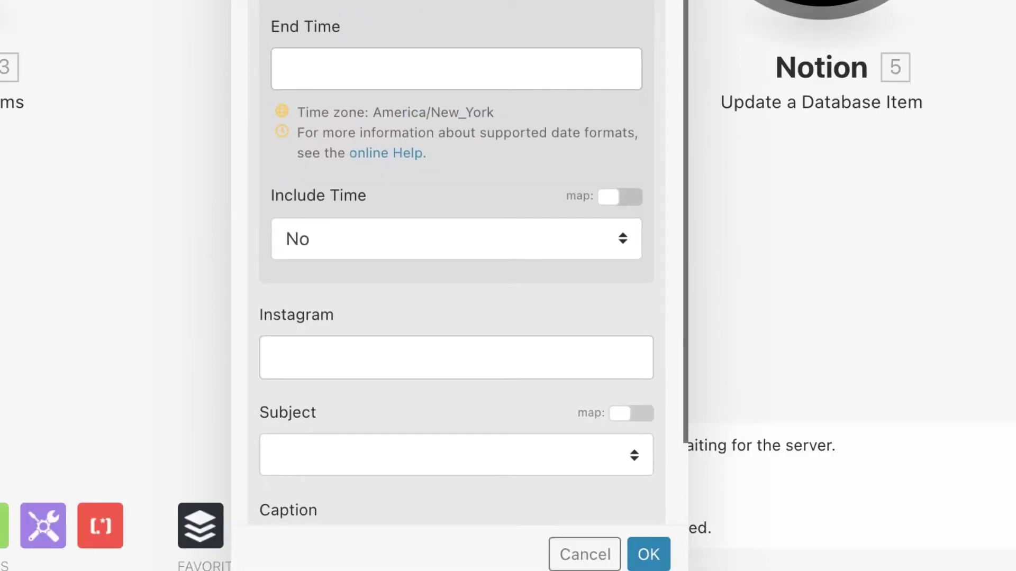
scroll(456, 286, "down", 4)
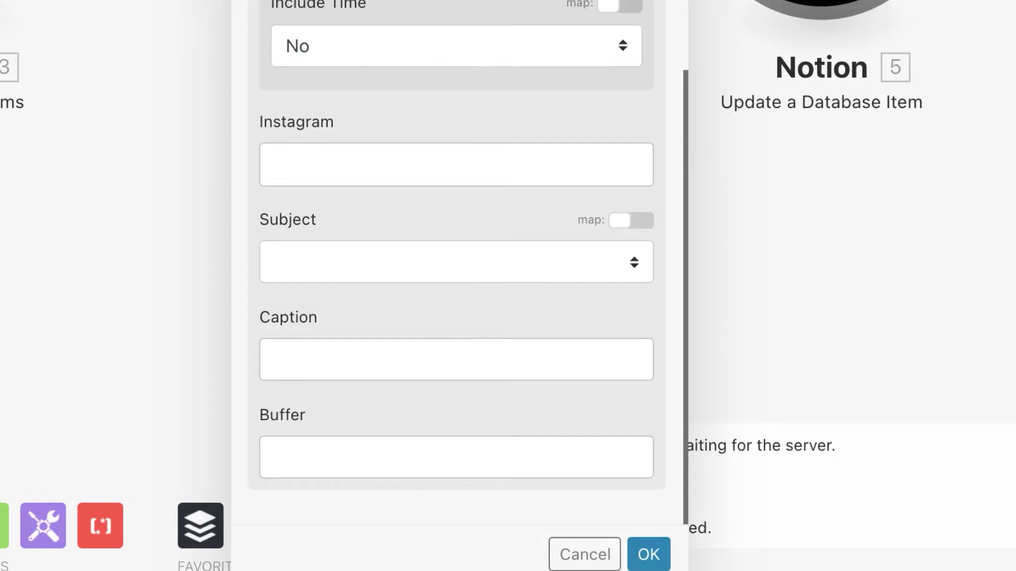
left_click(439, 460)
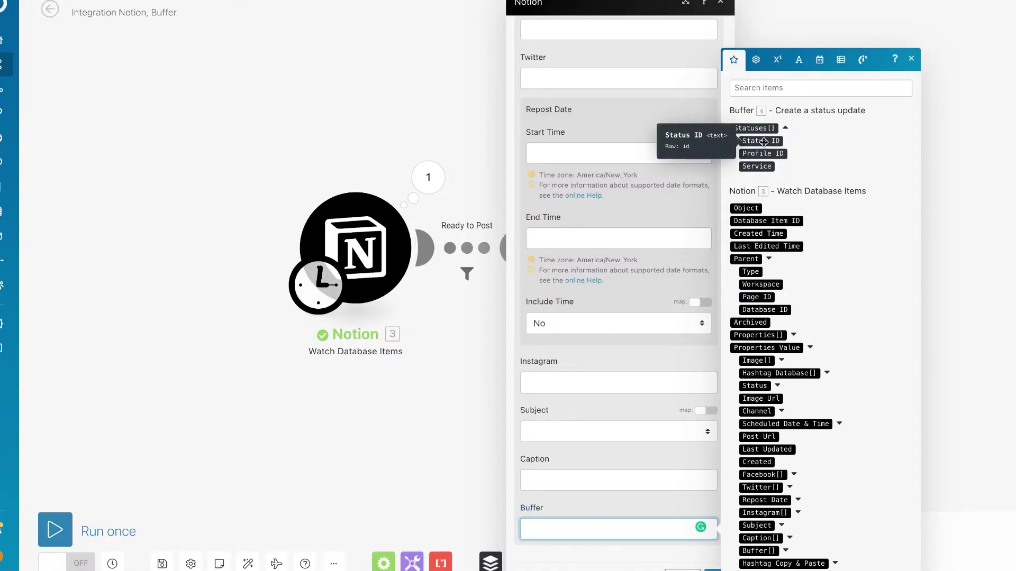
left_click(765, 142)
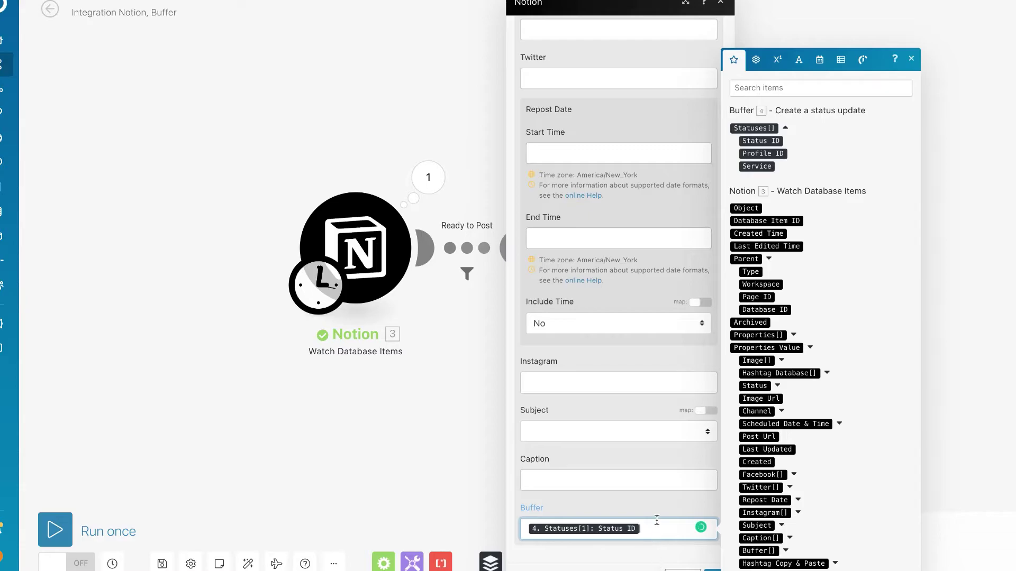
left_click(722, 570)
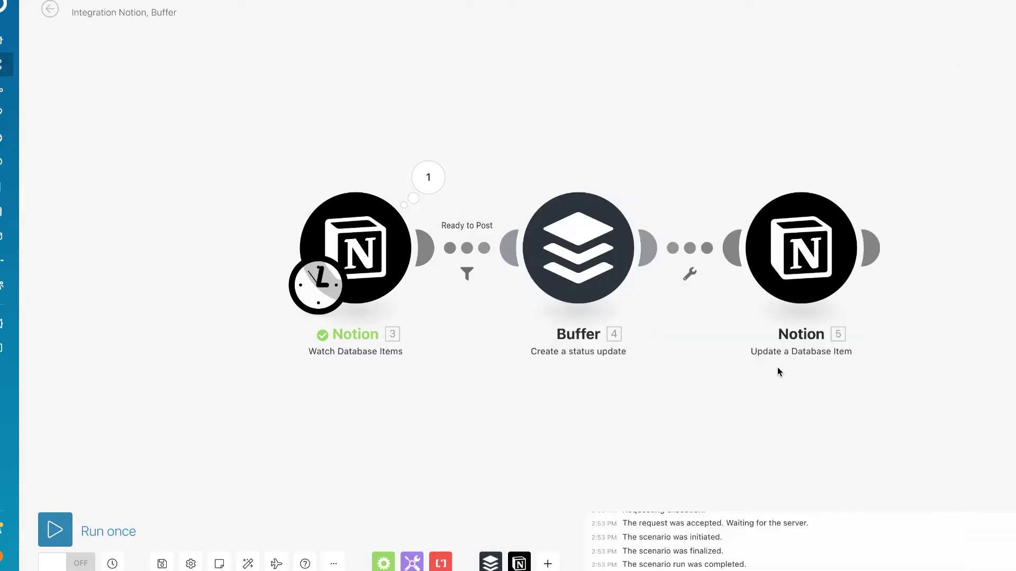
In Notion, open the Status options of the Meal Planner Dashboard post.
key("ctrl+Right")
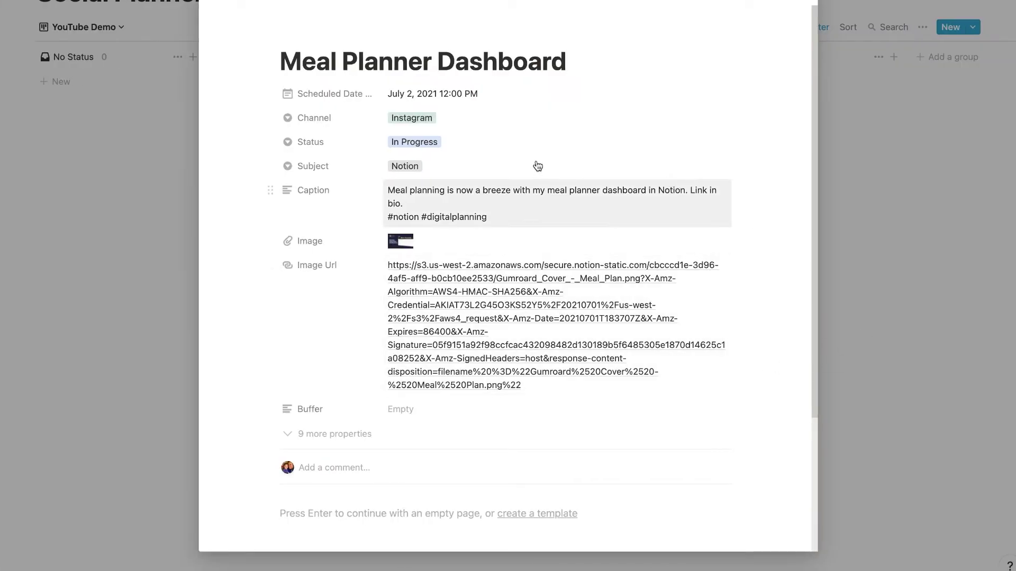
left_click(480, 147)
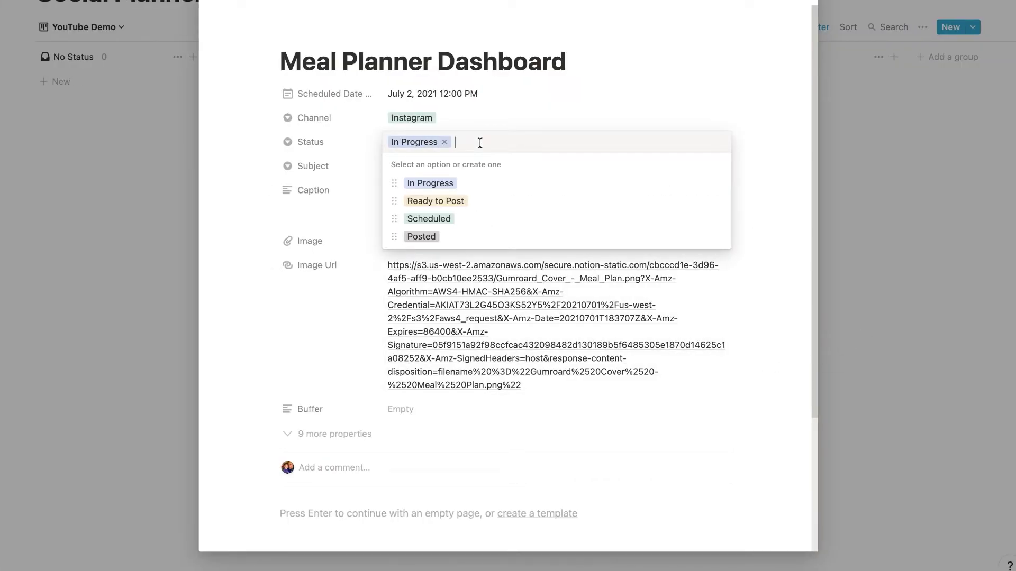
Set the post to Ready to Post, run the scenario once, and check the Notion board.
left_click(481, 205)
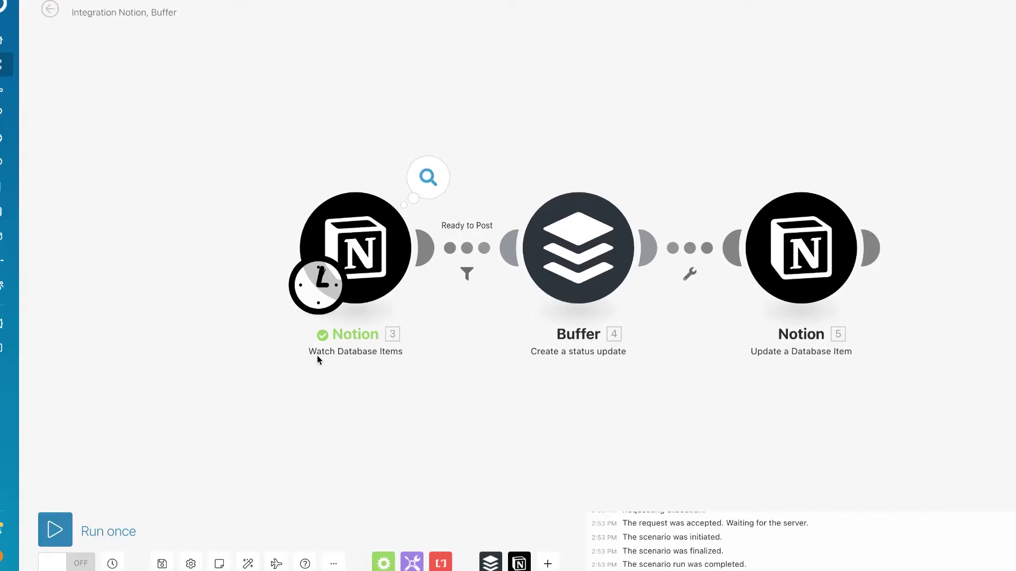
left_click(55, 534)
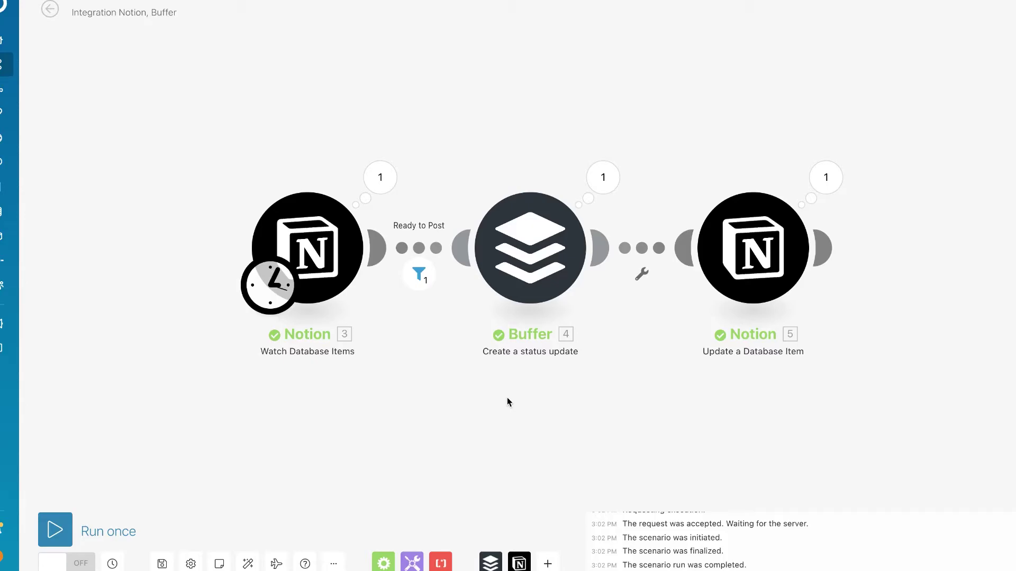
key("ctrl+Tab")
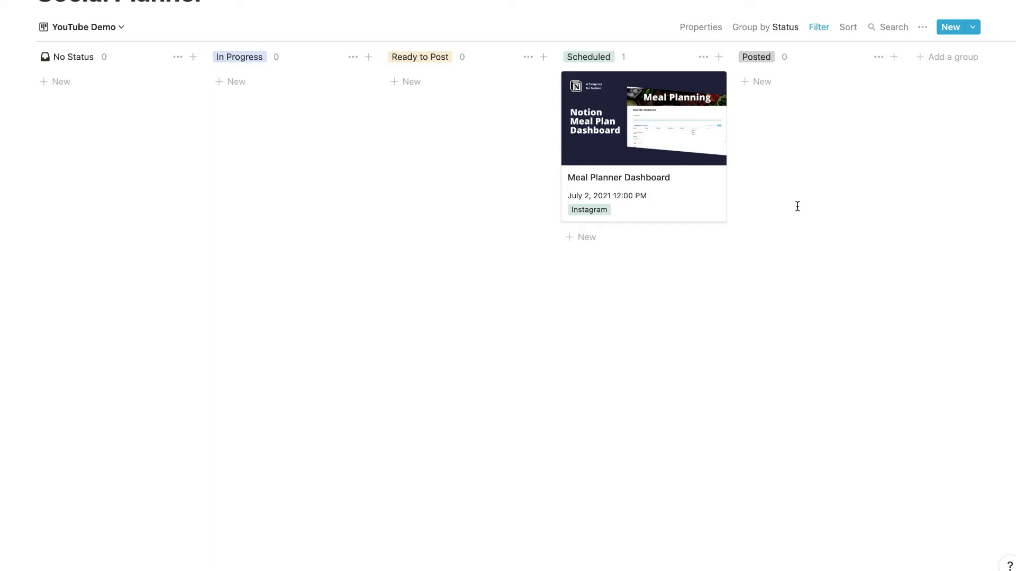
Drag Meal Planner Dashboard back to Ready to Post and delete all its caption text.
left_click(692, 207)
left_click_drag(692, 206, 474, 169)
left_click(503, 189)
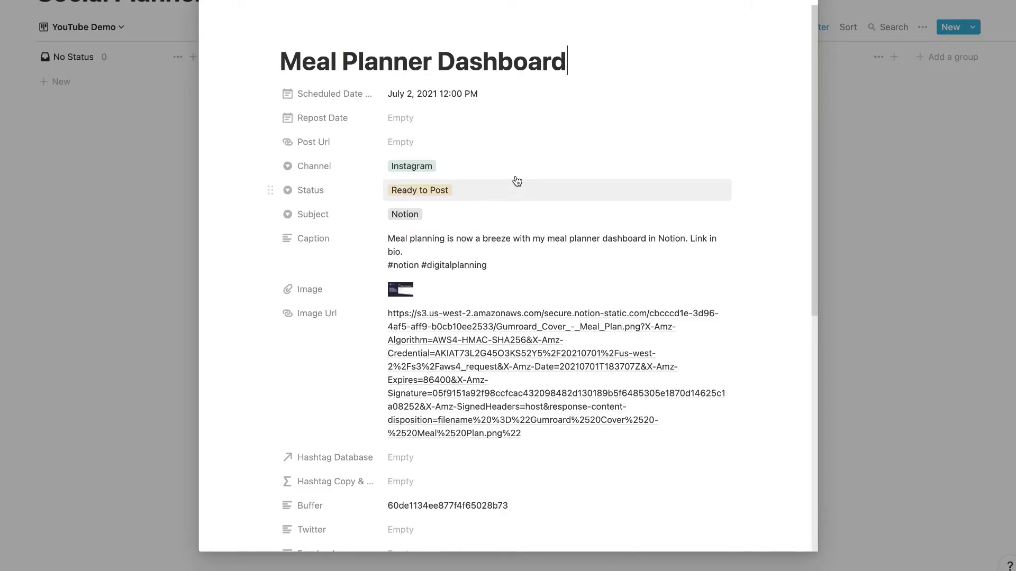
left_click(489, 240)
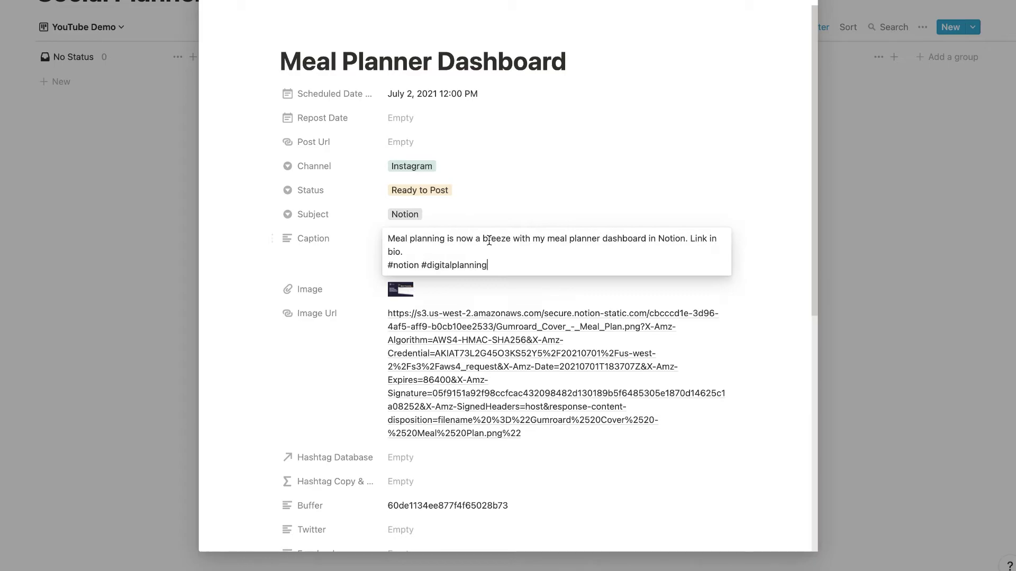
key("super+a")
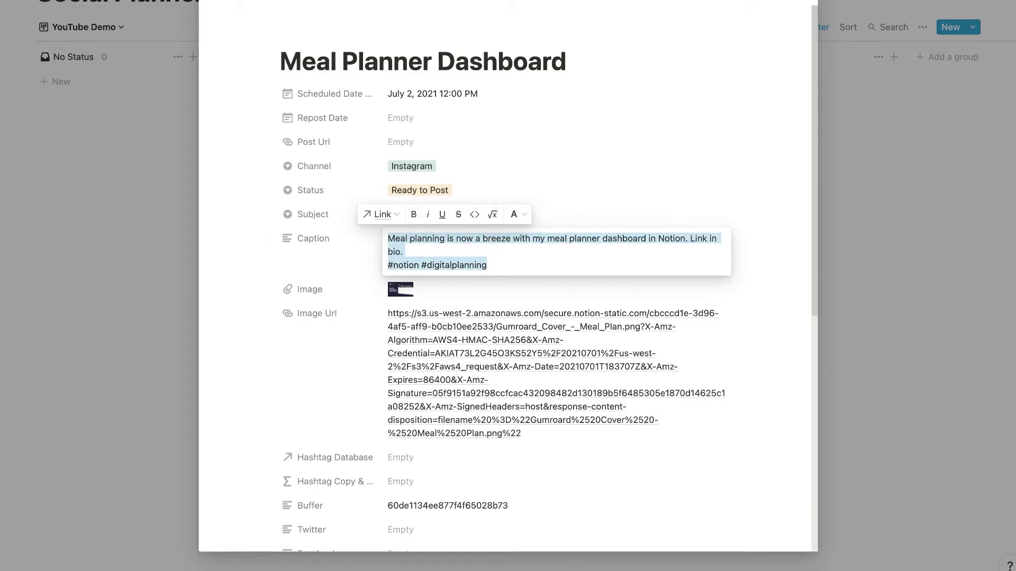
key("BackSpace")
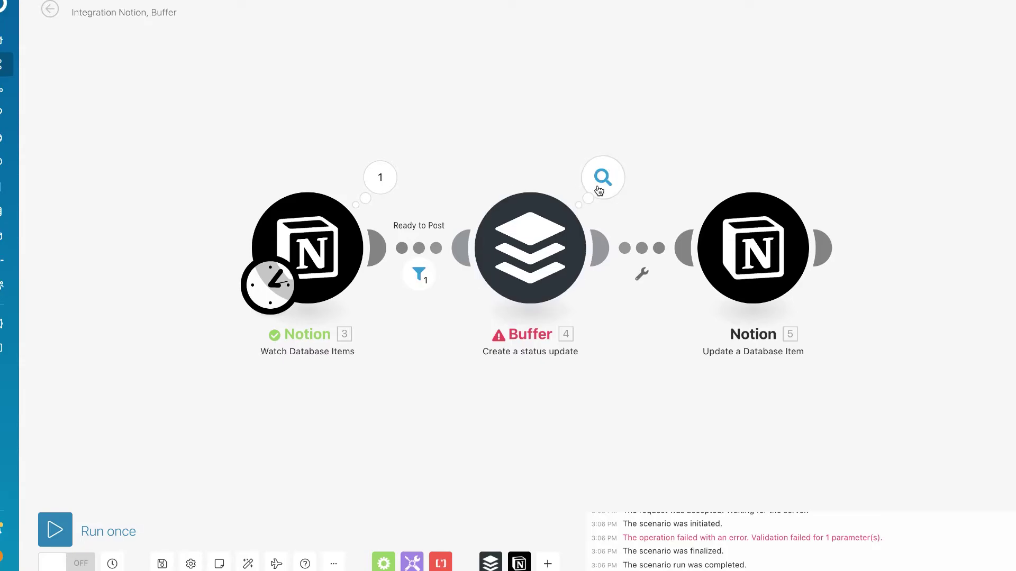
left_click(599, 191)
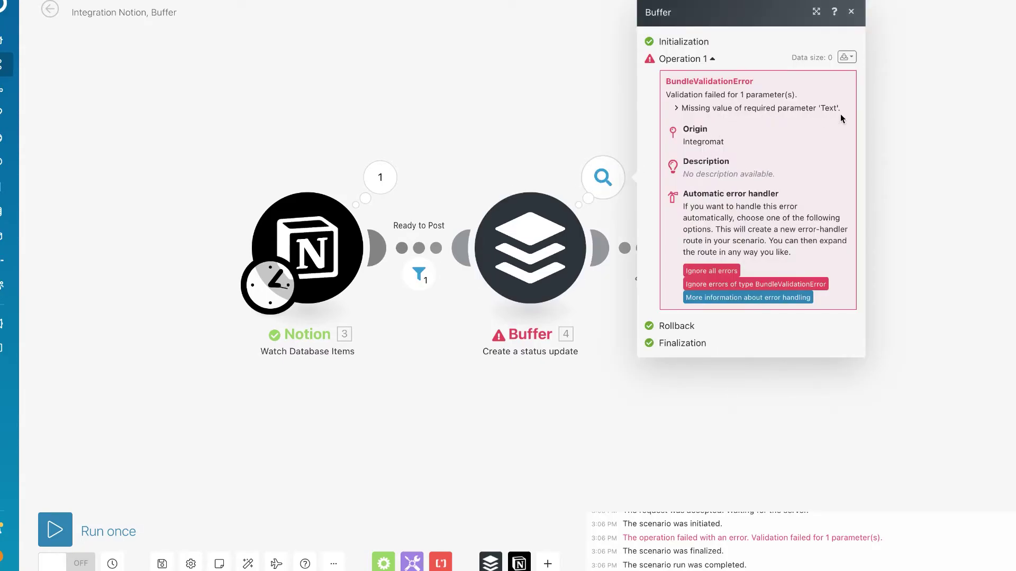
left_click(540, 98)
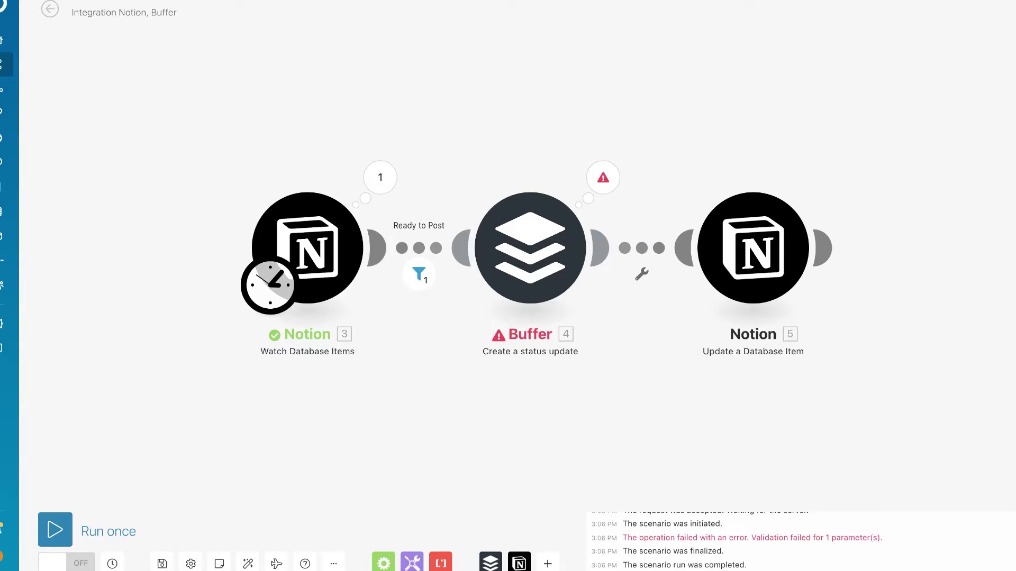
Connect an Ignore error handler to the Buffer module and run the scenario once.
left_click(383, 563)
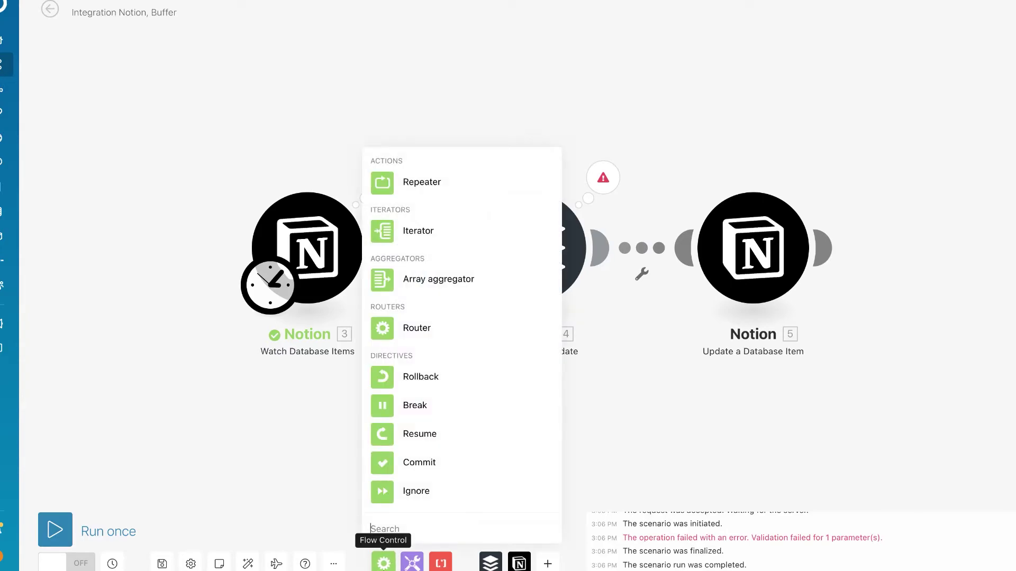
left_click(426, 494)
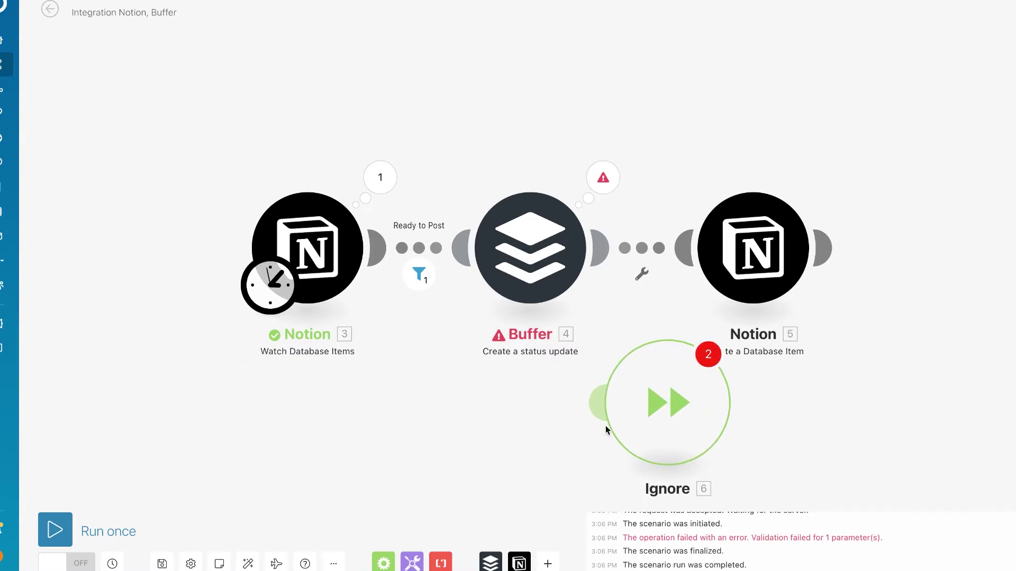
left_click_drag(600, 405, 550, 257)
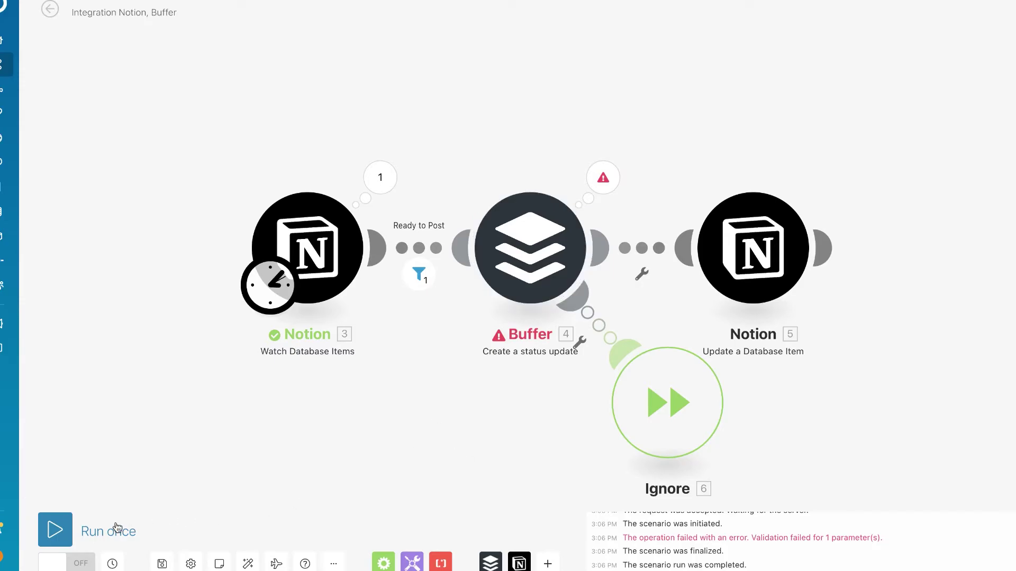
left_click(55, 529)
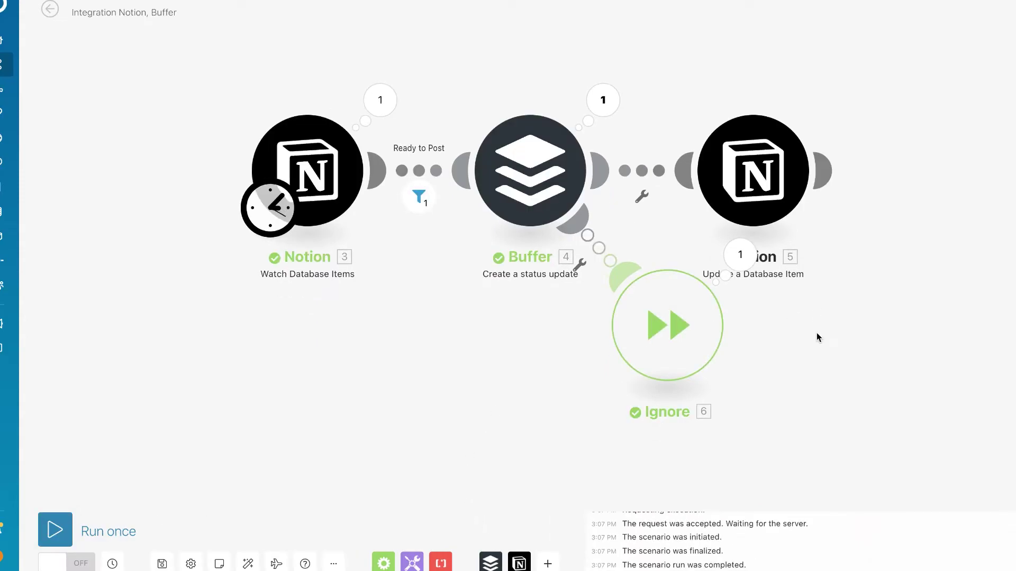
Move the Ignore handler beside Buffer, save the scenario, and switch scheduling ON.
left_click(748, 261)
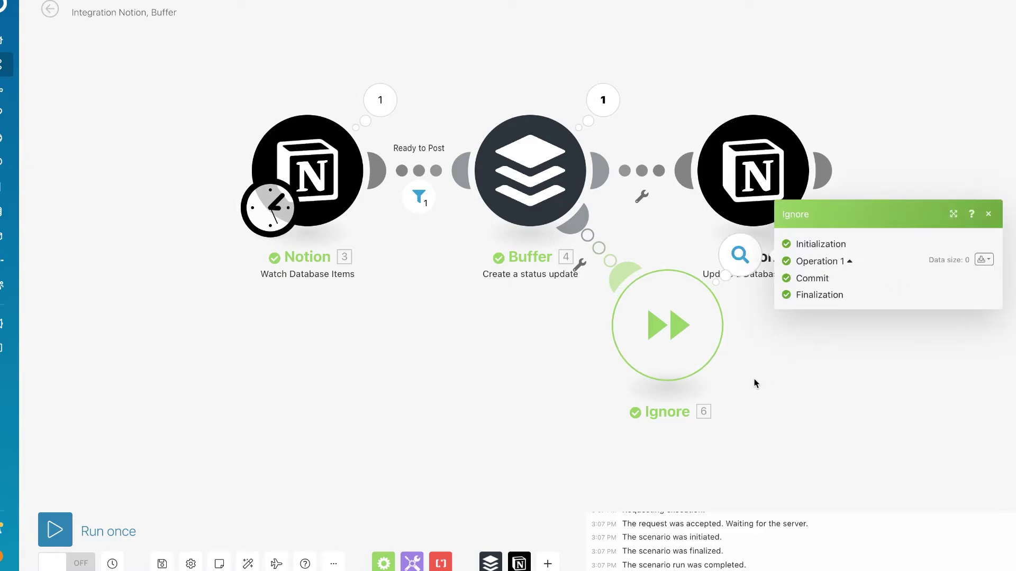
left_click_drag(662, 332, 640, 382)
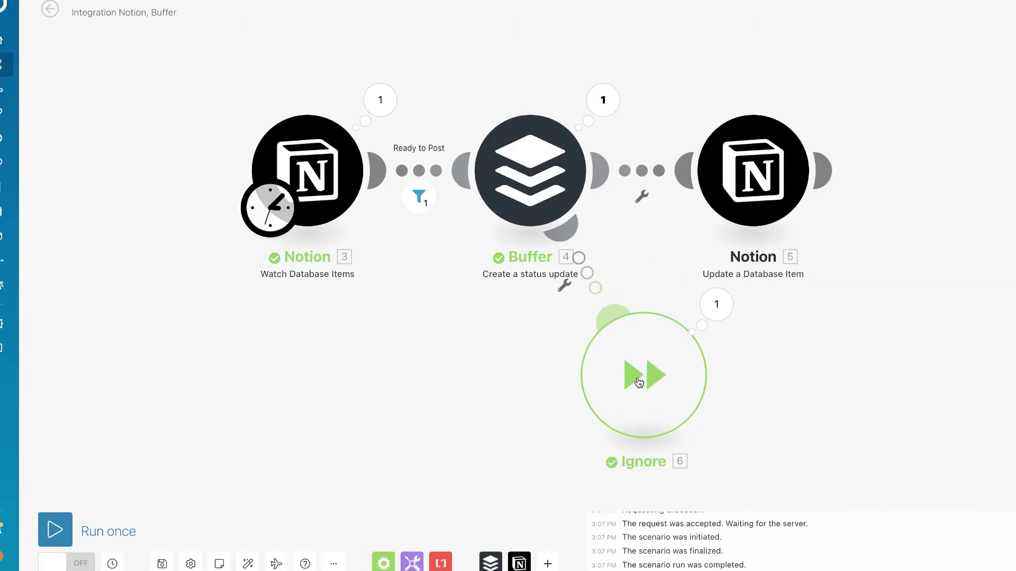
left_click_drag(639, 382, 692, 356)
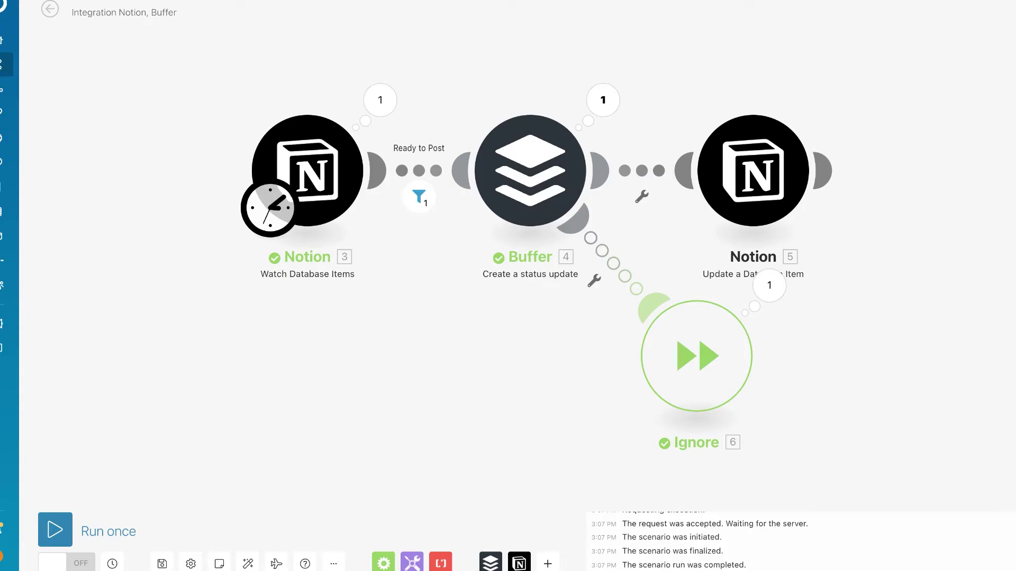
left_click(162, 564)
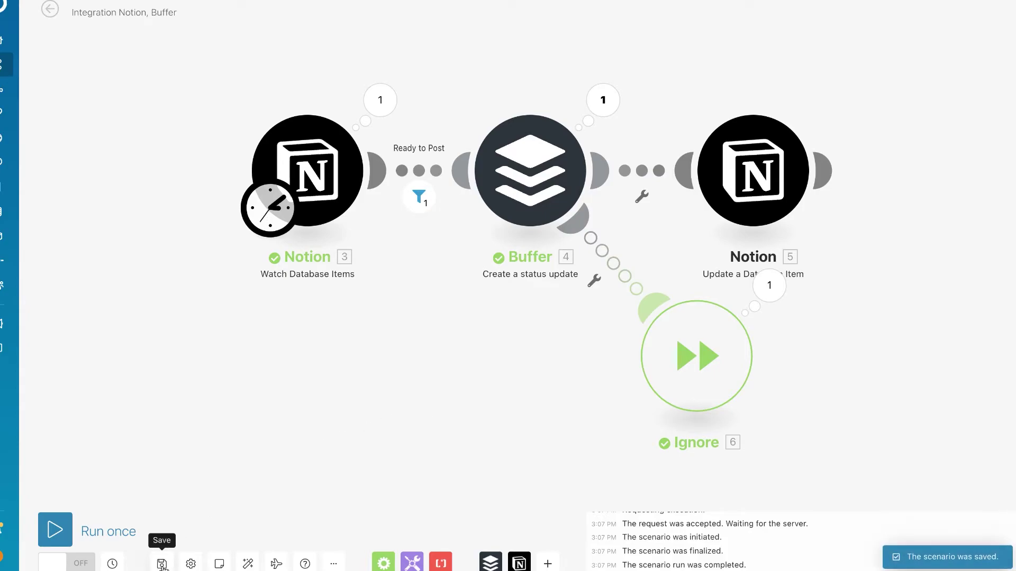
left_click(52, 563)
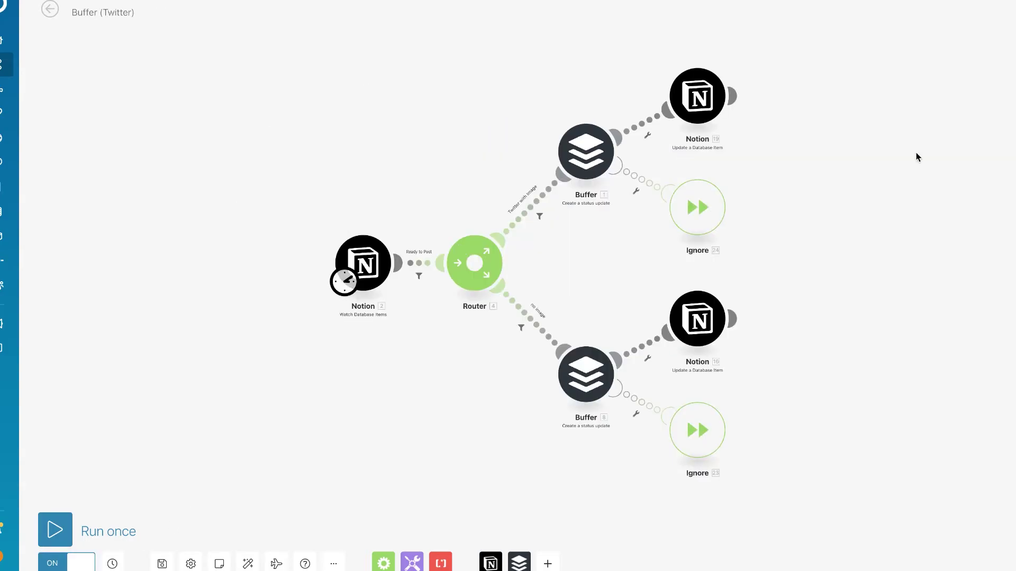
Check the Ready to Post and Twitter with Image filters, then open the upper Buffer module.
scroll(917, 157, "up", 4)
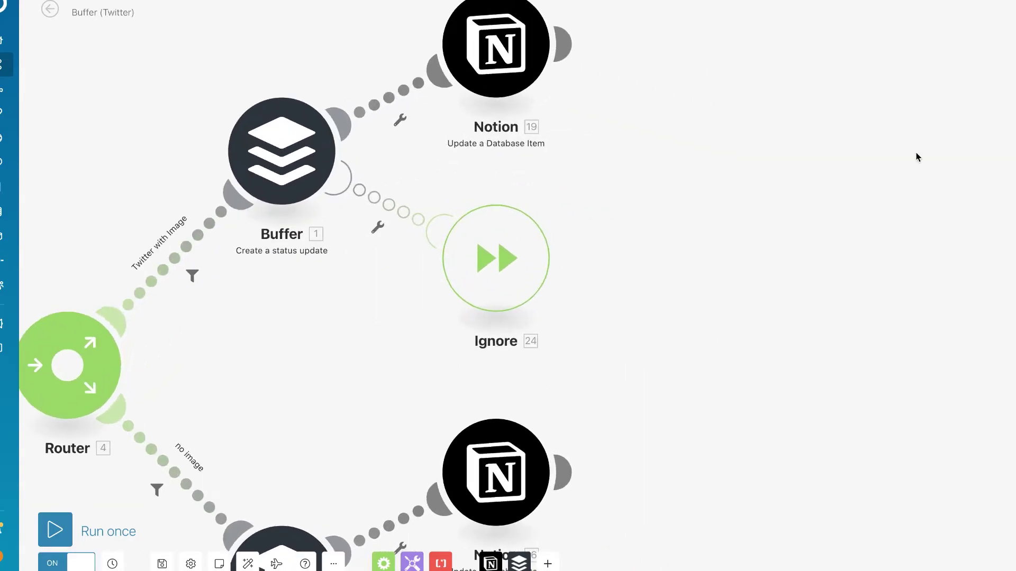
scroll(917, 157, "down", 2)
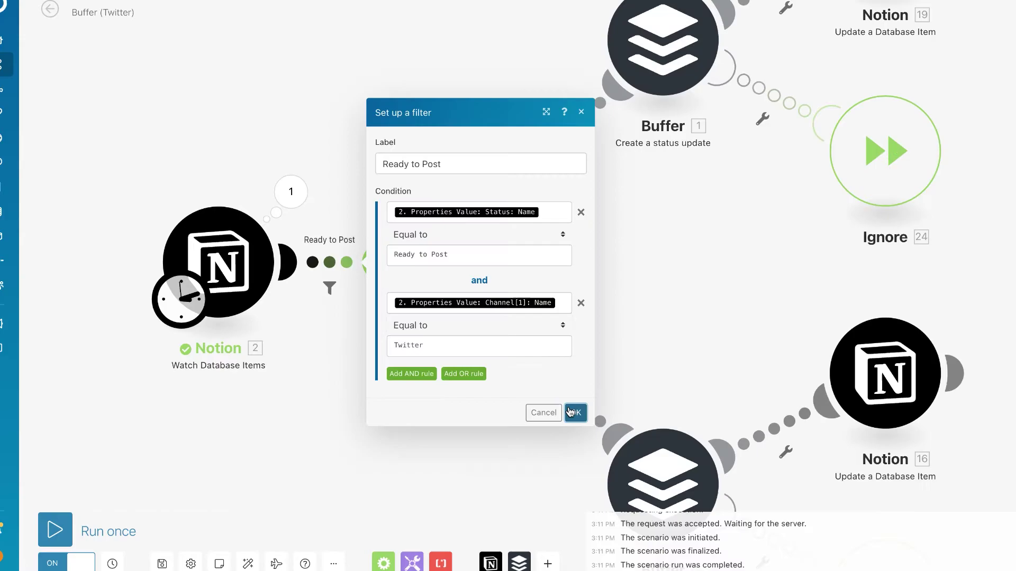
key("Escape")
scroll(387, 318, "up", 2)
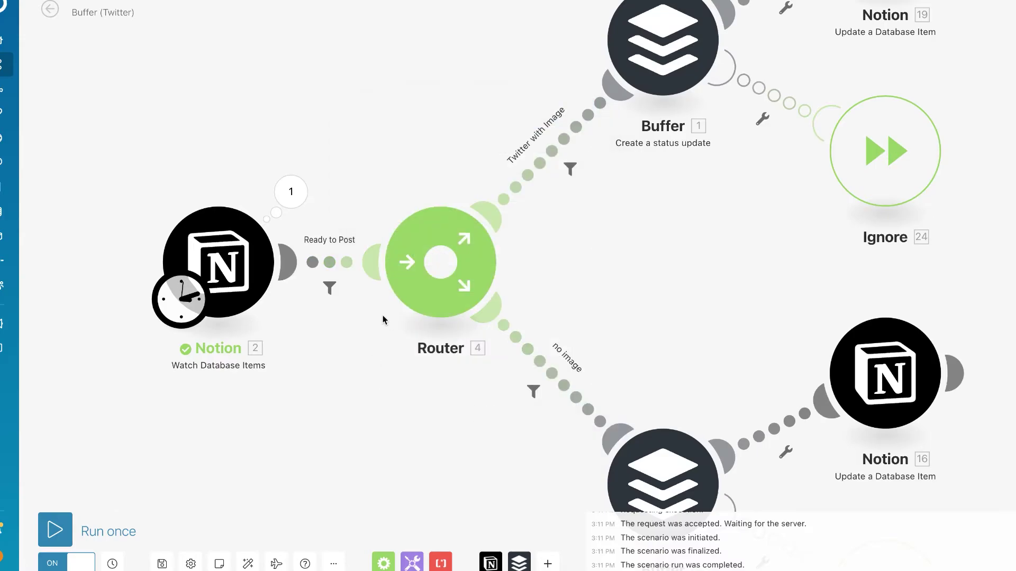
left_click(330, 262)
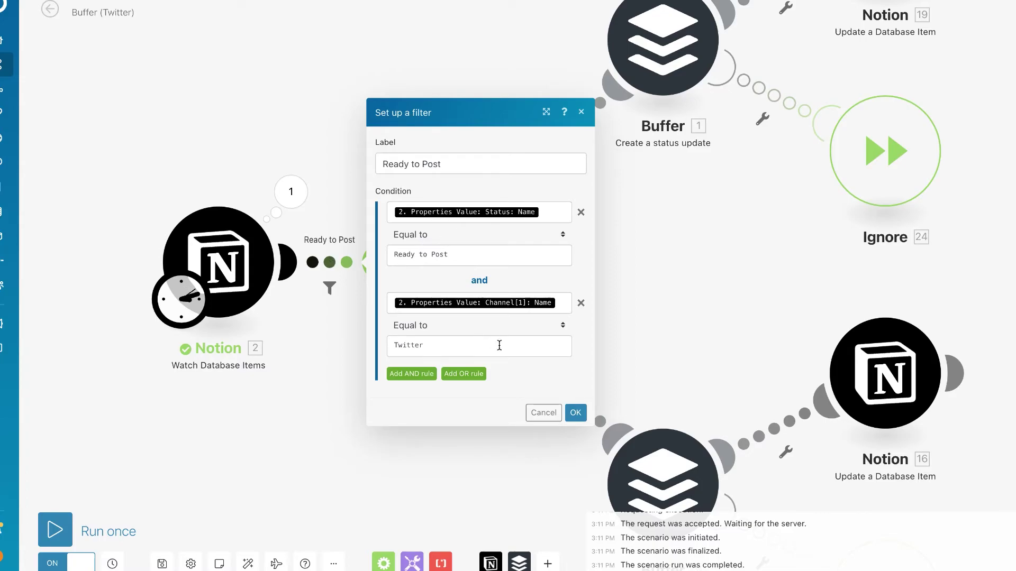
key("Return")
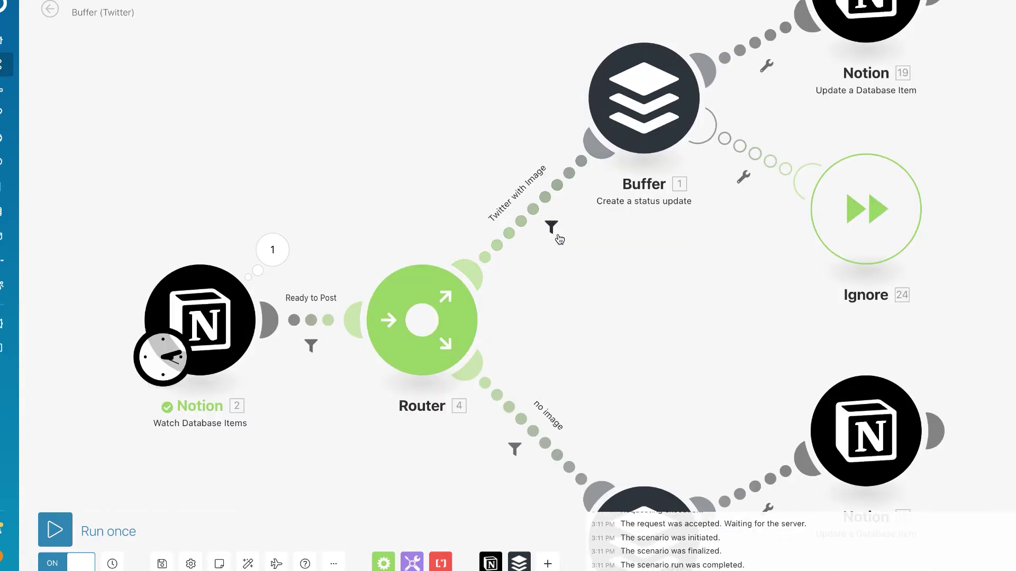
left_click(534, 209)
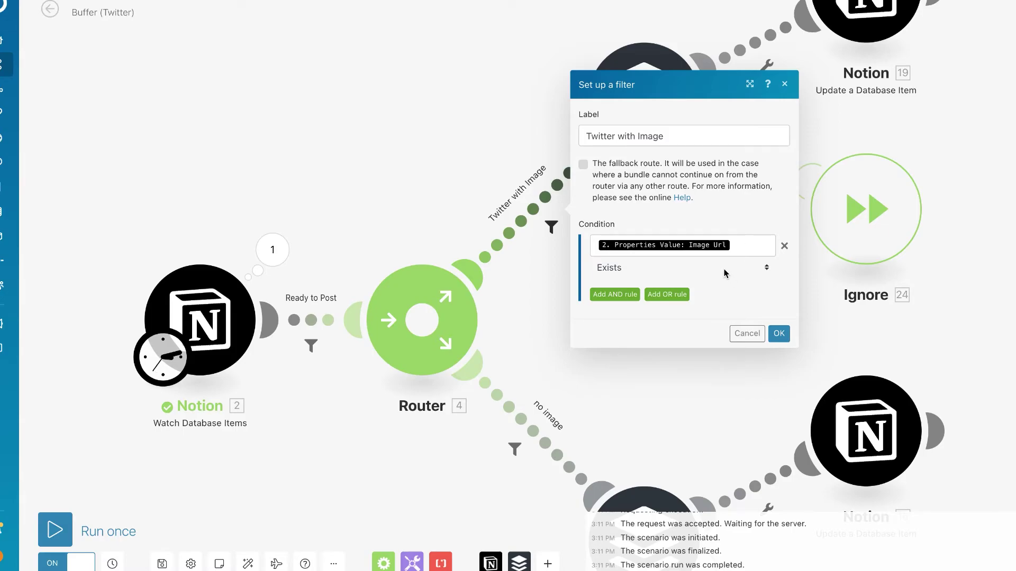
key("Return")
left_click(634, 120)
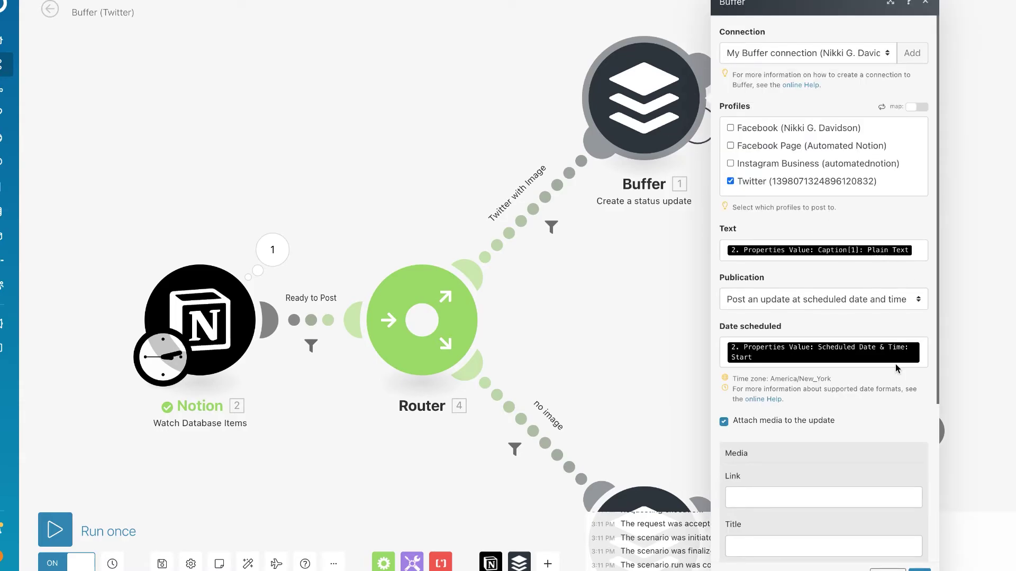
Review the Buffer module settings, the no image route's filter and the lower Buffer module's settings.
scroll(877, 406, "down", 1)
scroll(877, 405, "down", 3)
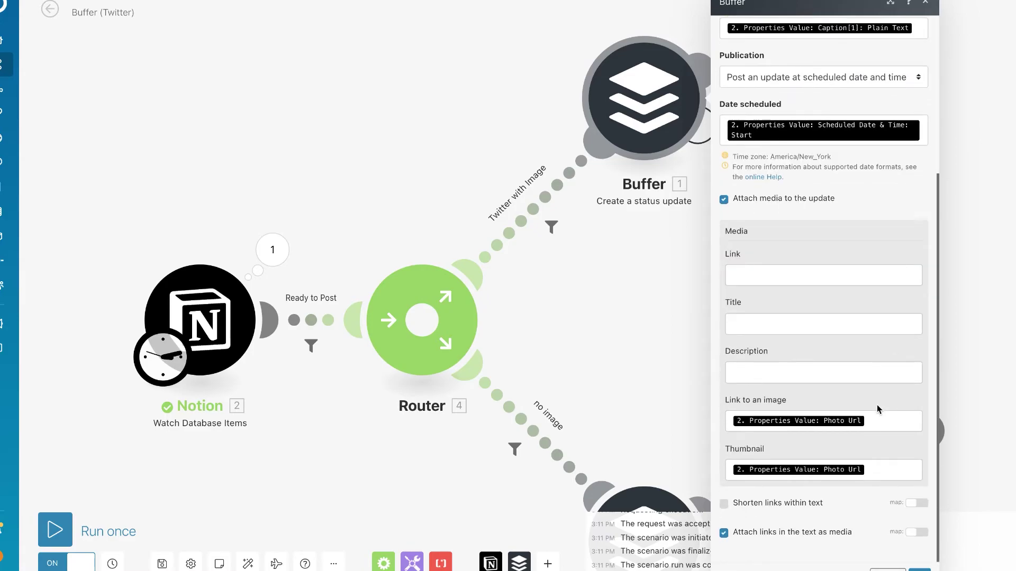
key("Escape")
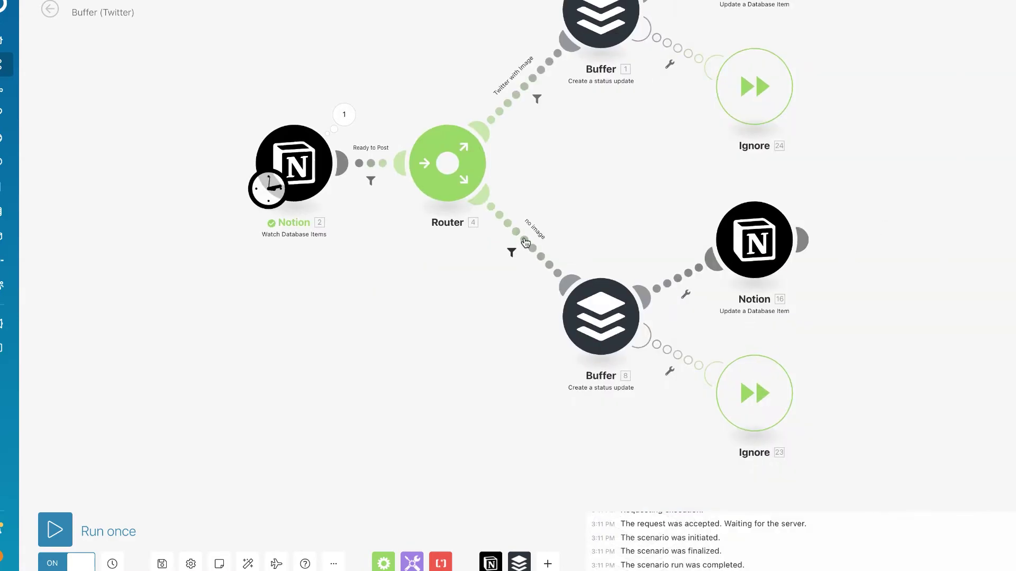
left_click(526, 242)
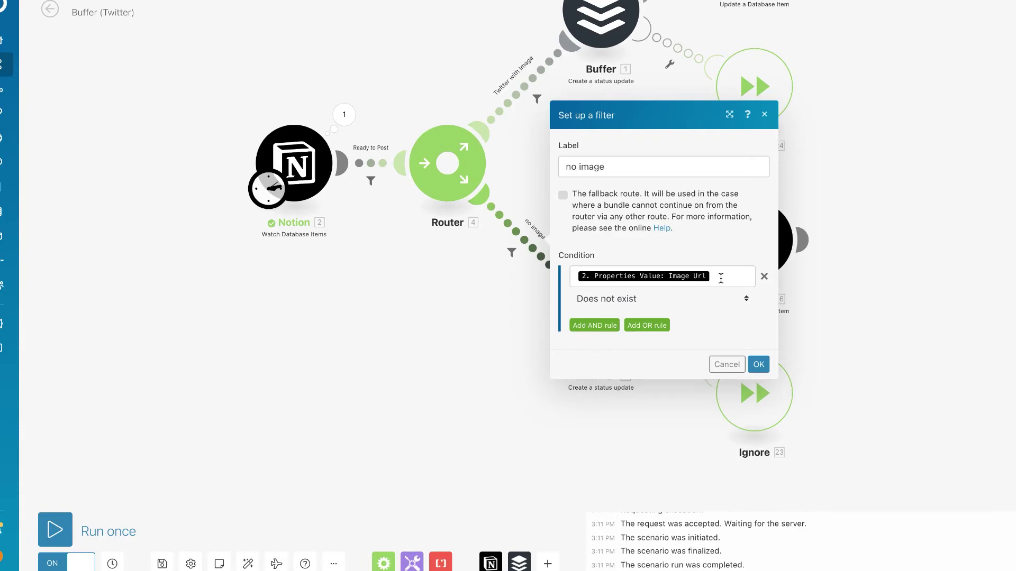
left_click(847, 309)
left_click(608, 325)
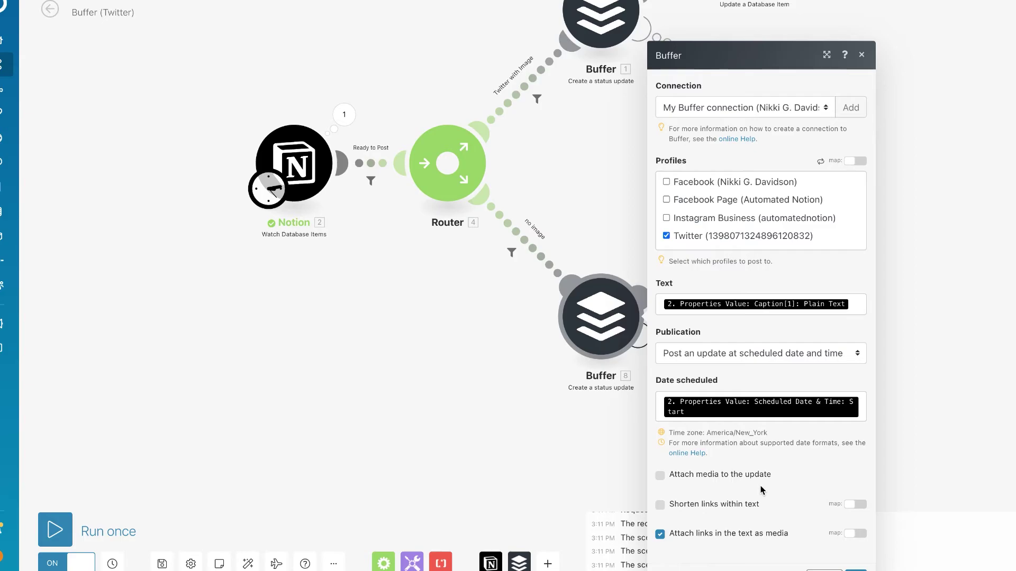
key("Escape")
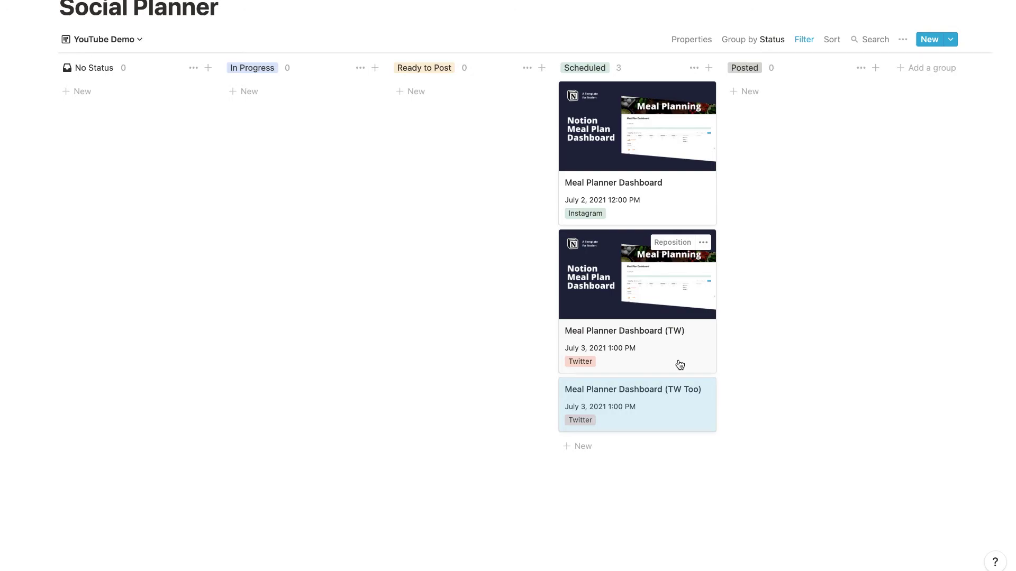
Drag the Meal Planner Dashboard (TW) and (TW Too) cards into Ready to Post.
left_click_drag(670, 361, 488, 191)
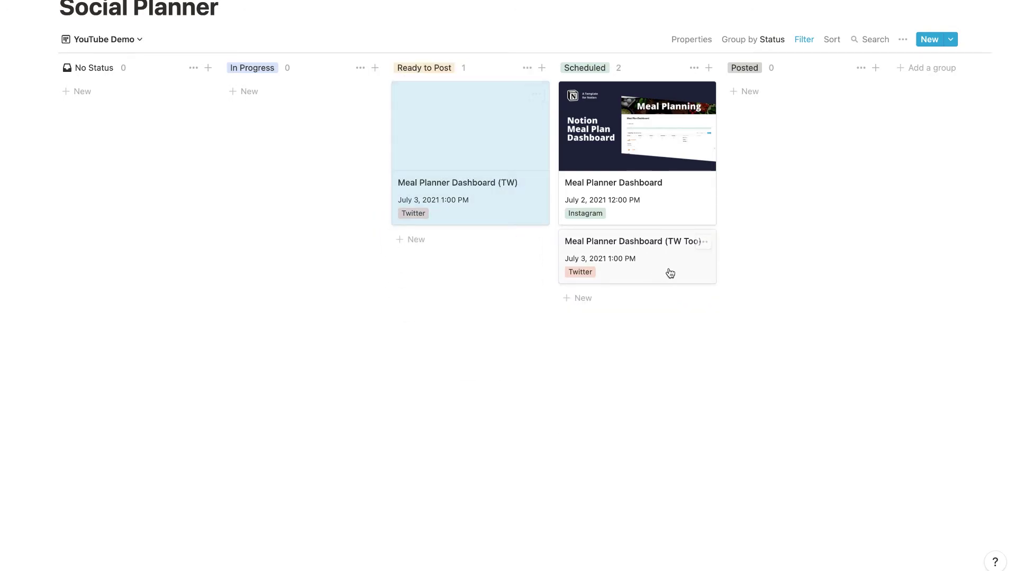
left_click_drag(671, 273, 479, 304)
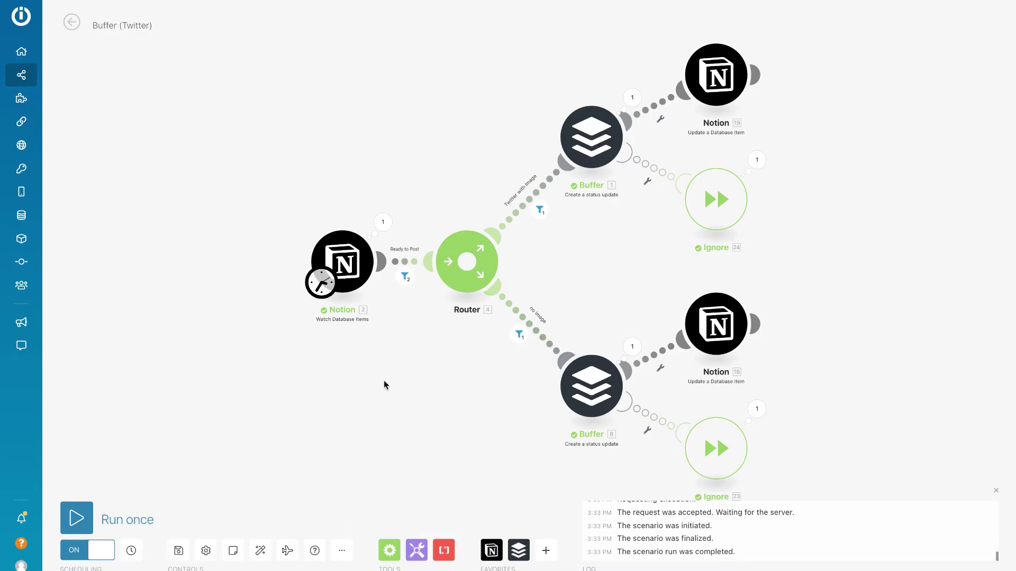
Rerun the Buffer (Twitter) scenario and inspect the lower Buffer module's error output.
left_click(85, 516)
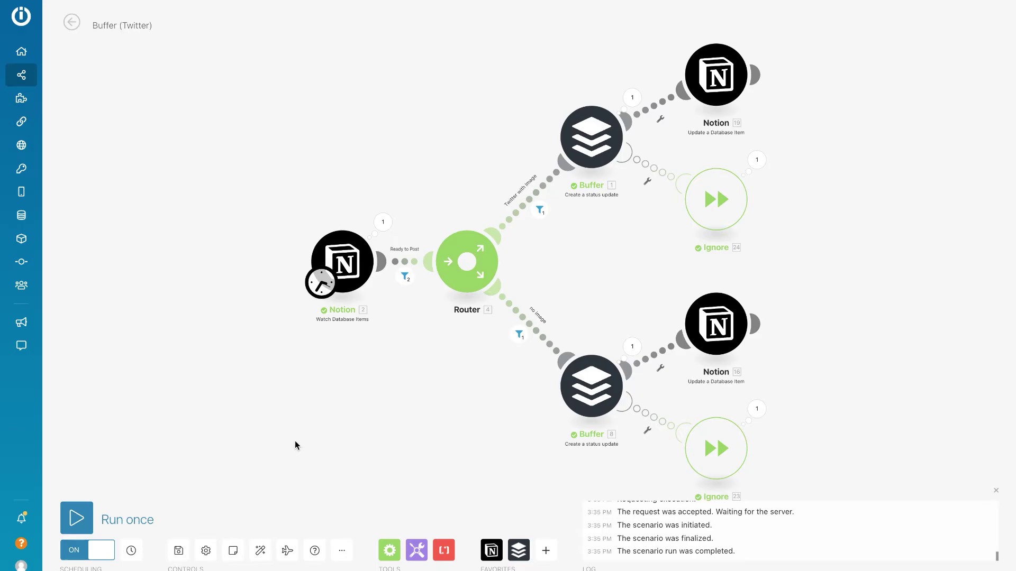
left_click(631, 347)
scroll(654, 301, "up", 3)
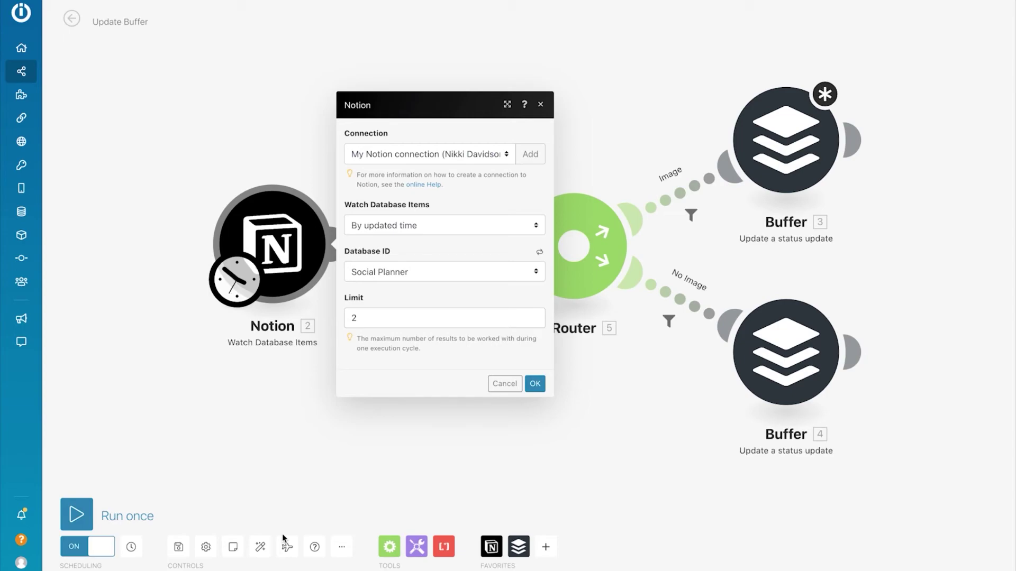
Confirm the Previously Sent to Buffer filter: Buffer ID exists and Status equals Scheduled.
key("Escape")
left_click(423, 244)
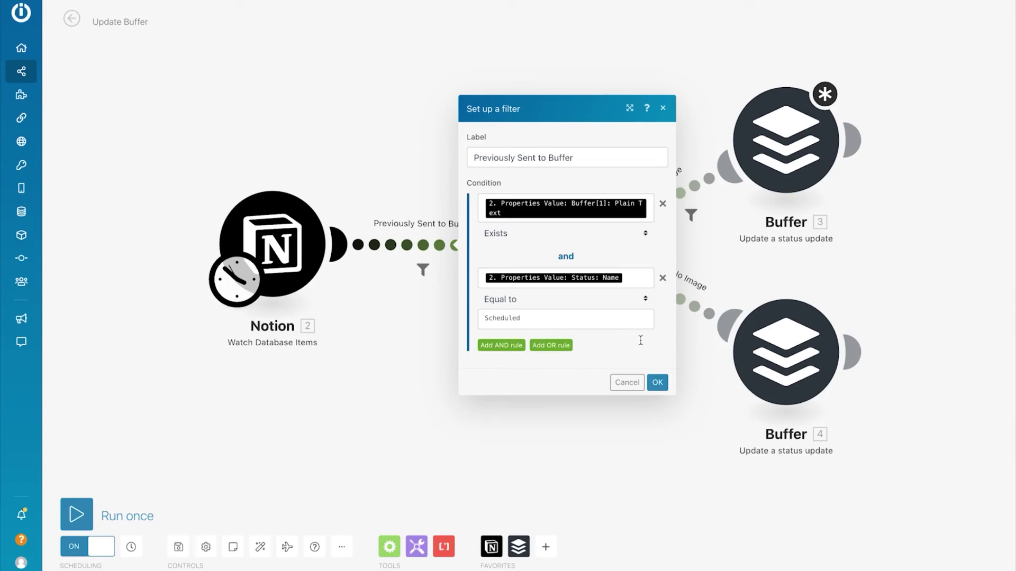
left_click(657, 382)
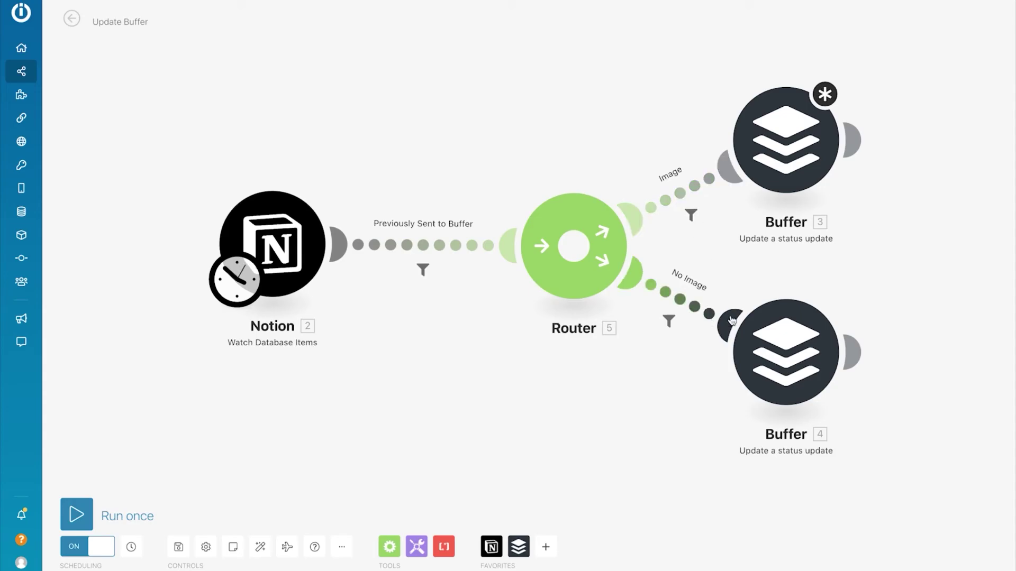
Check the Image-route Buffer update's mapped Update ID, Text, Date scheduled and media fields.
left_click(789, 141)
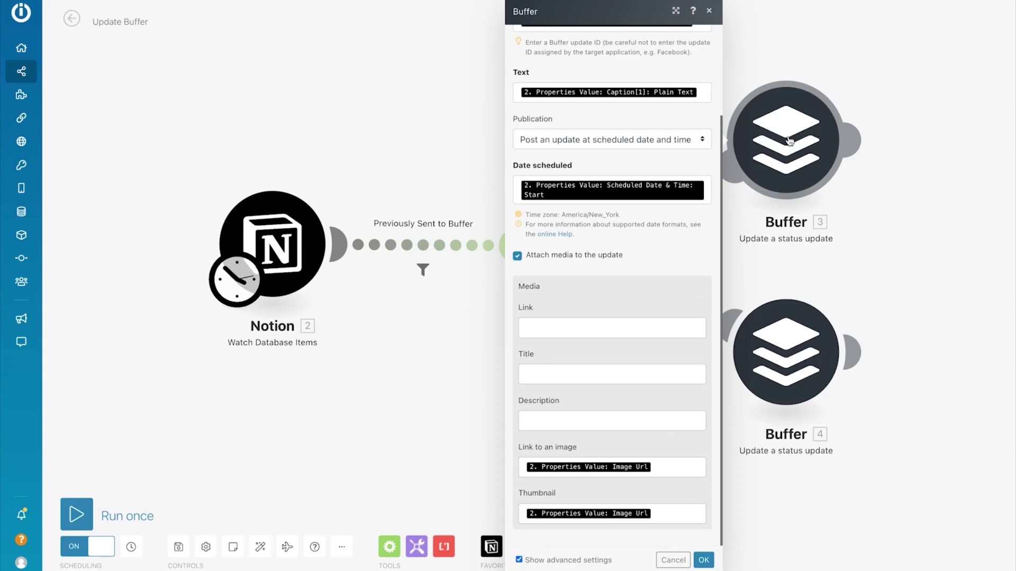
scroll(629, 113, "up", 3)
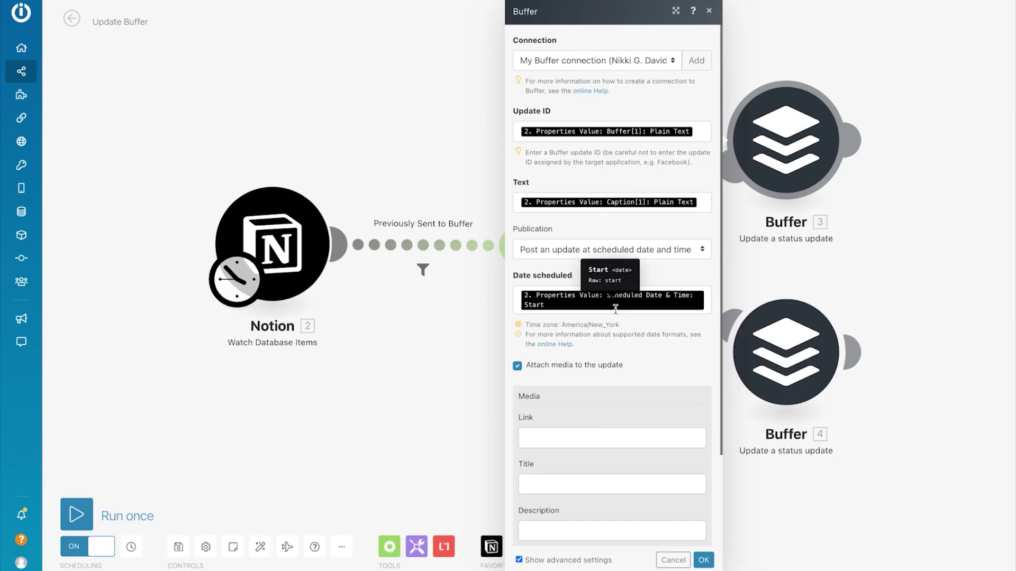
scroll(615, 310, "down", 2)
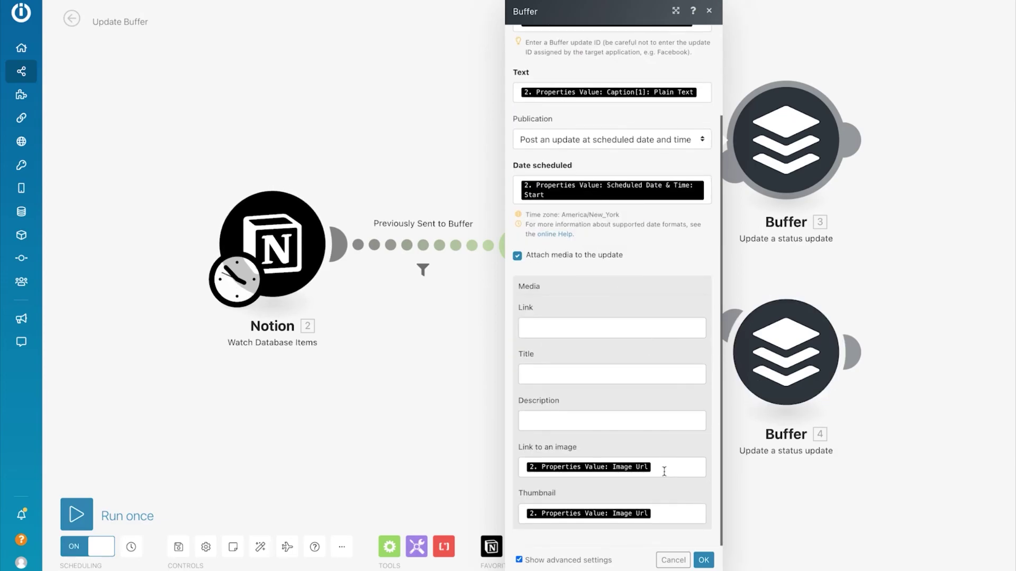
left_click(704, 560)
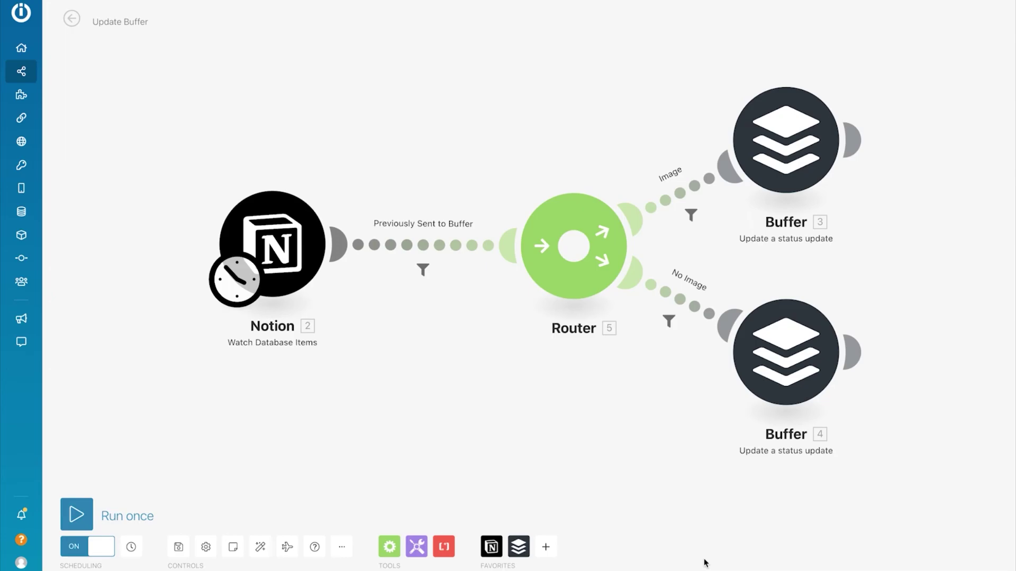